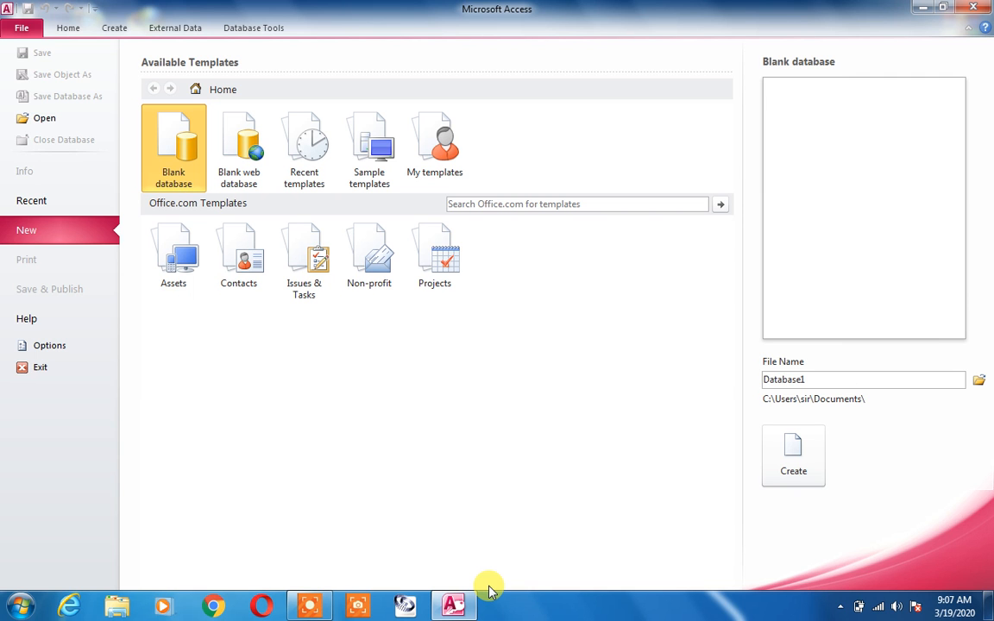
Create the blank database Database1 and open its Table1 in Datasheet View
click(794, 485)
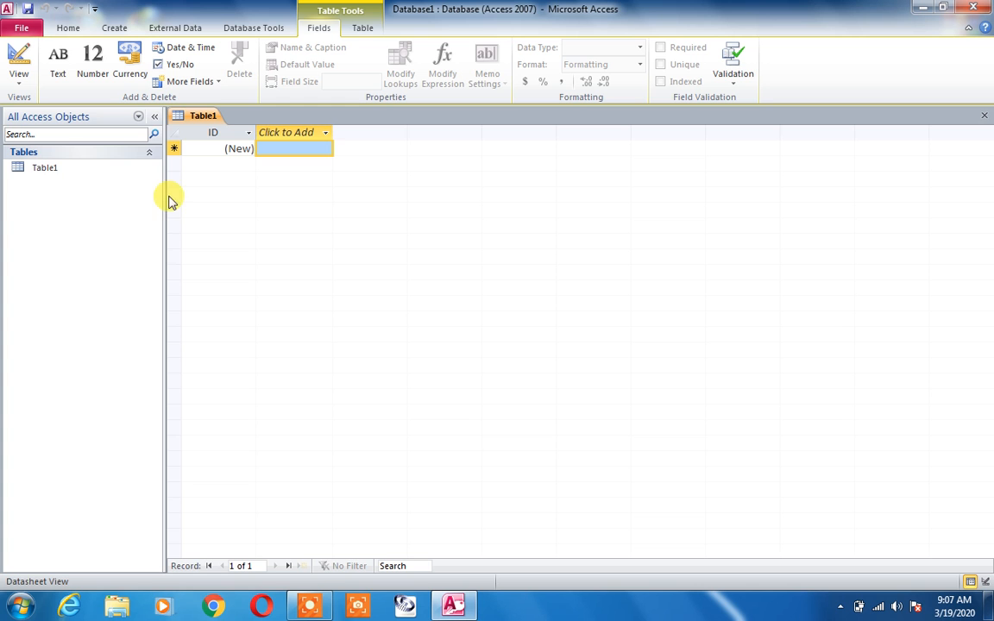
click(42, 176)
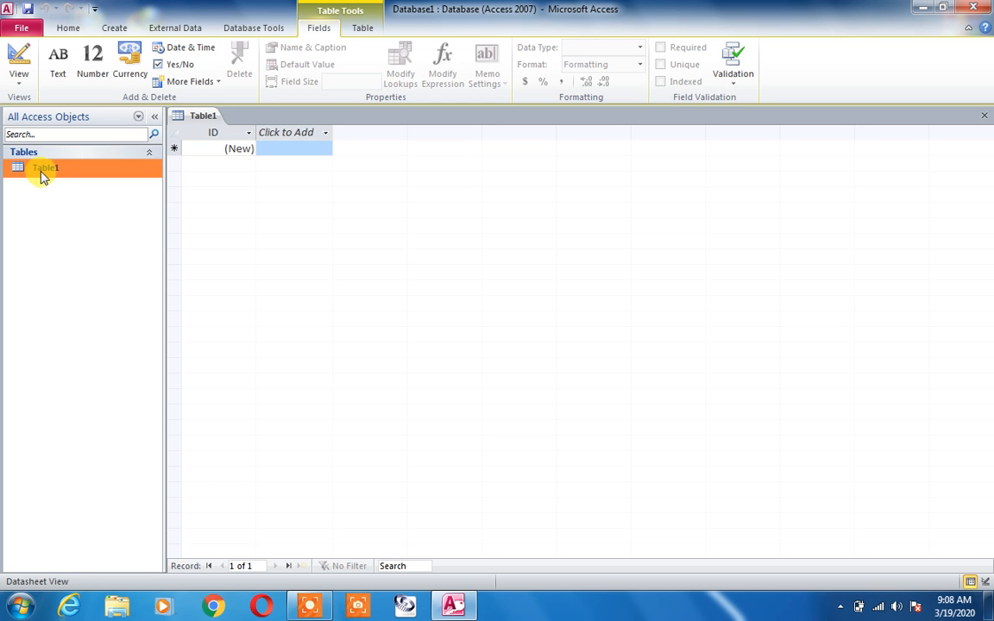
right_click(44, 177)
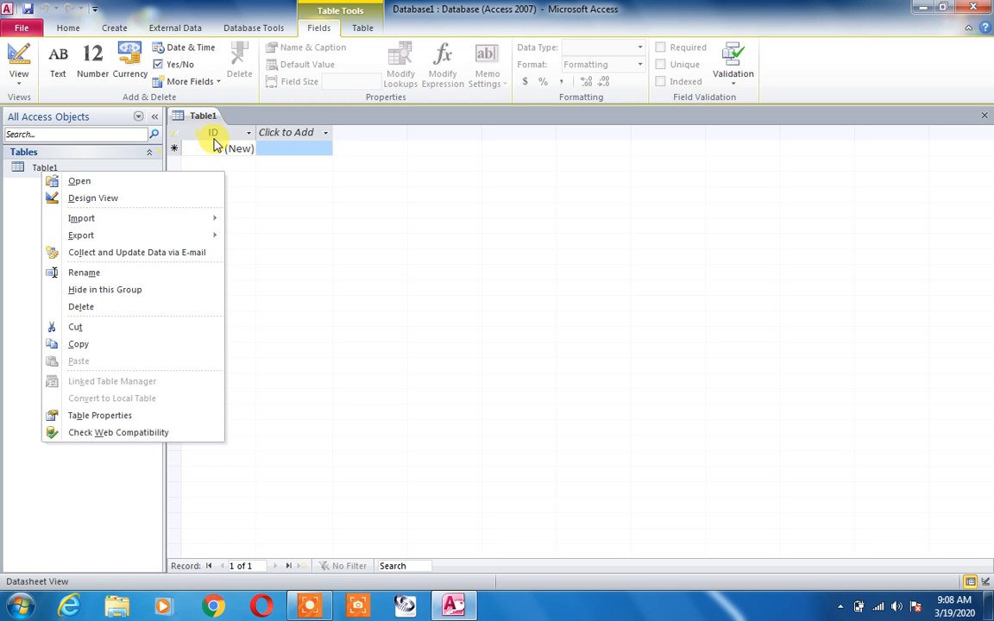
click(94, 183)
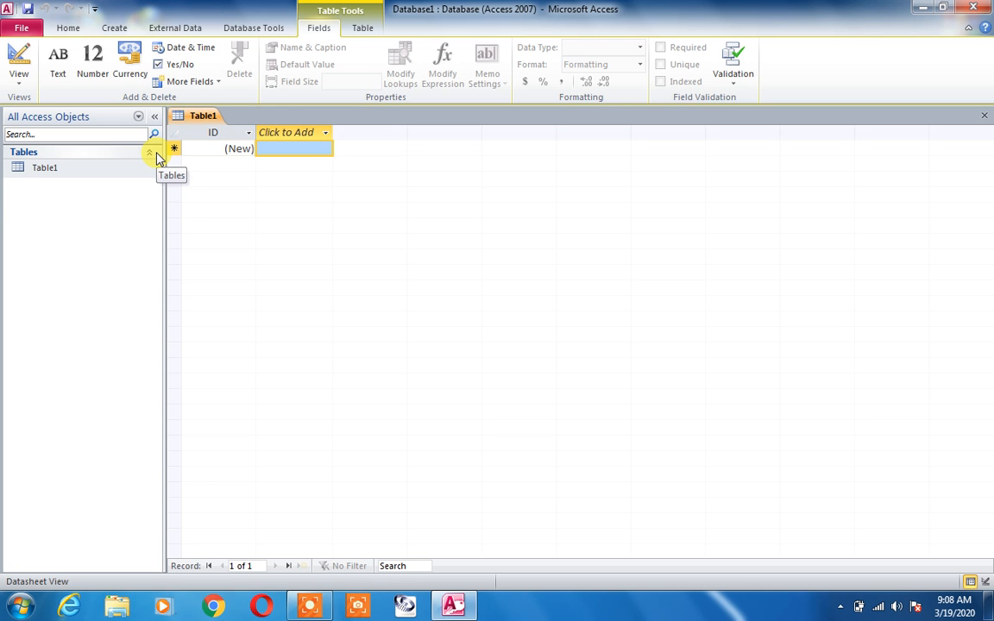
Switch Table1 to Design View and save the table under the name info
right_click(46, 168)
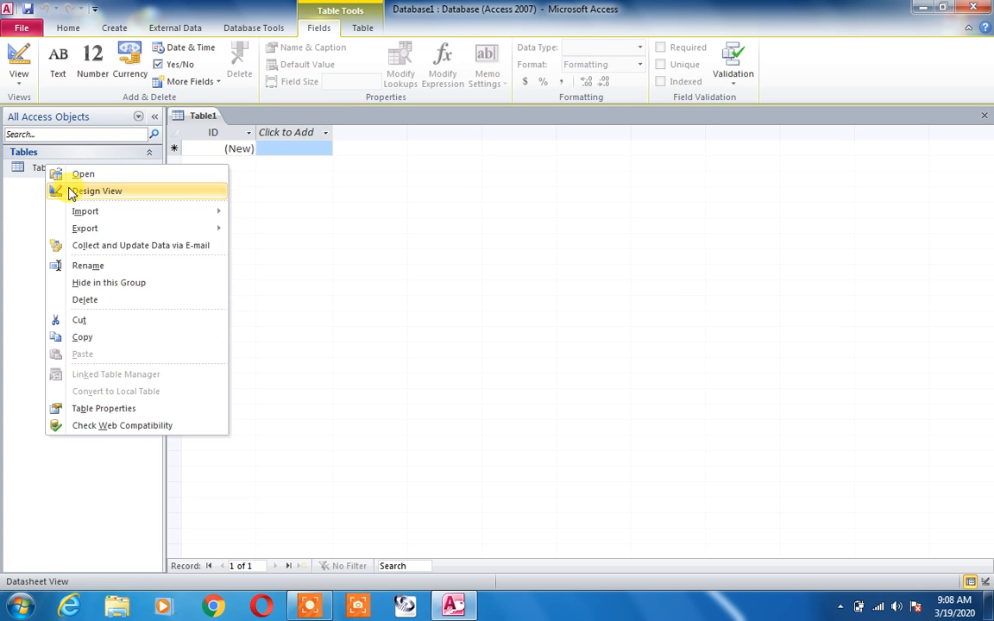
click(70, 192)
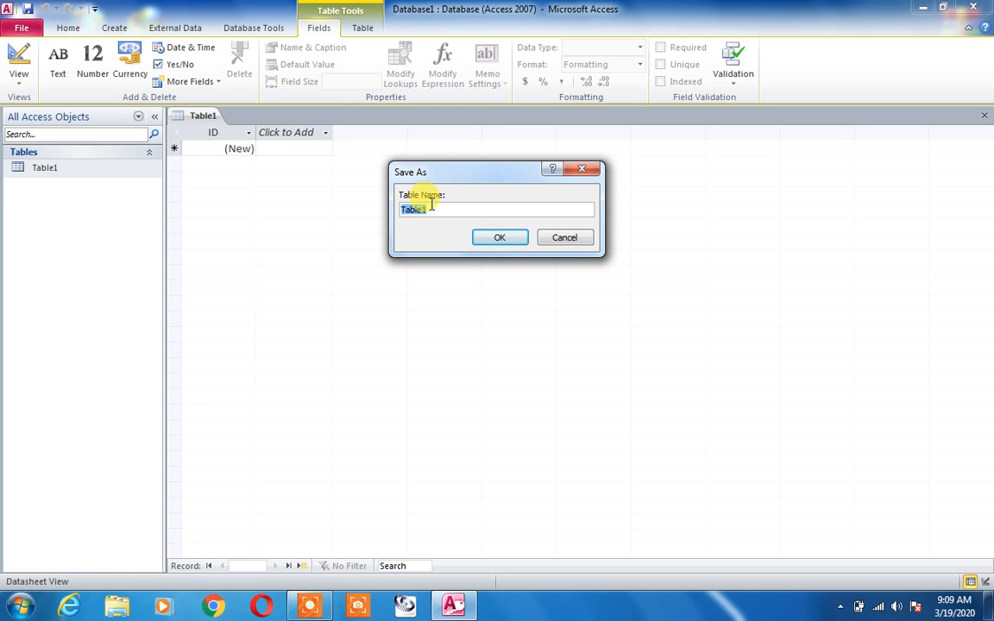
text(info)
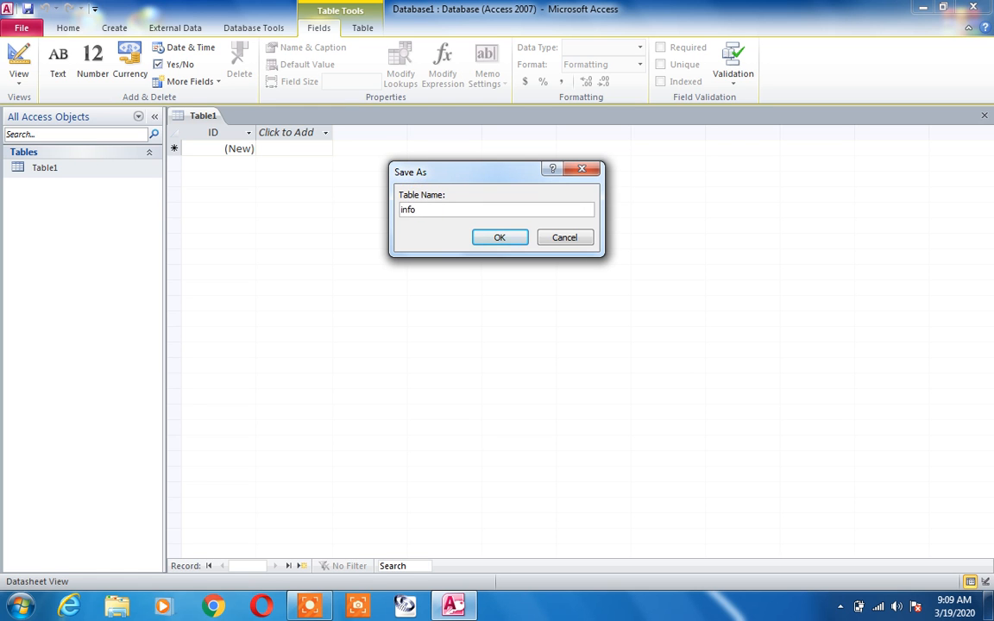
click(485, 236)
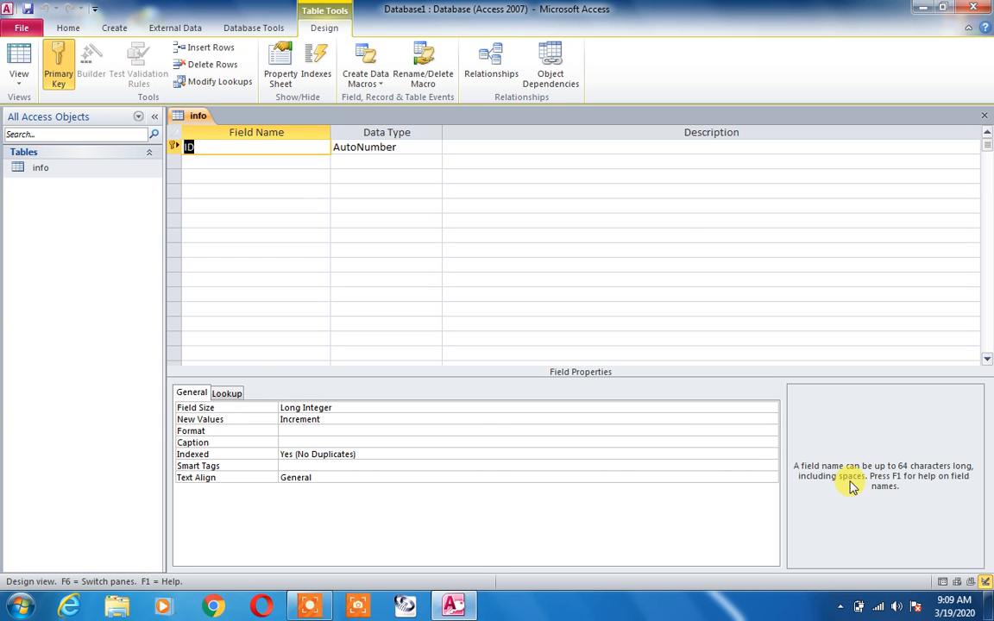
Examine the ID field's Field Size, Format and New Values properties and the help text for the Description column
click(395, 406)
click(402, 430)
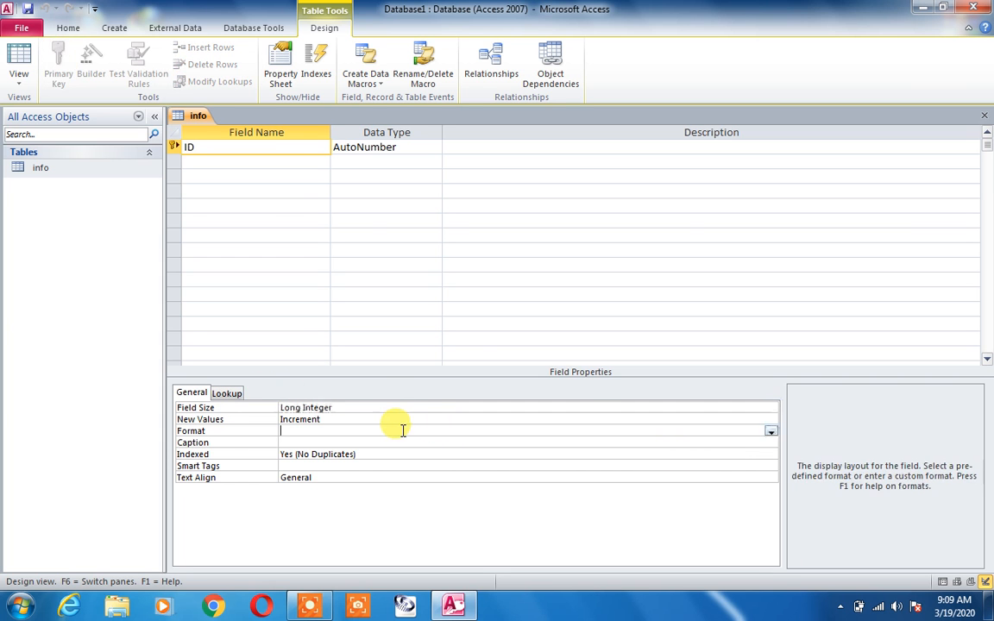
click(493, 416)
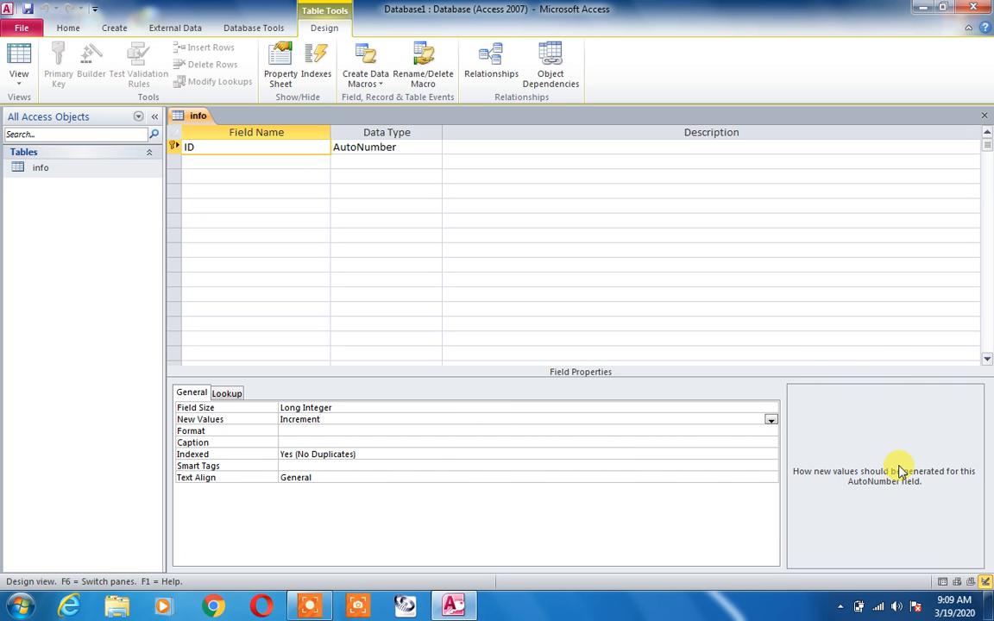
click(447, 216)
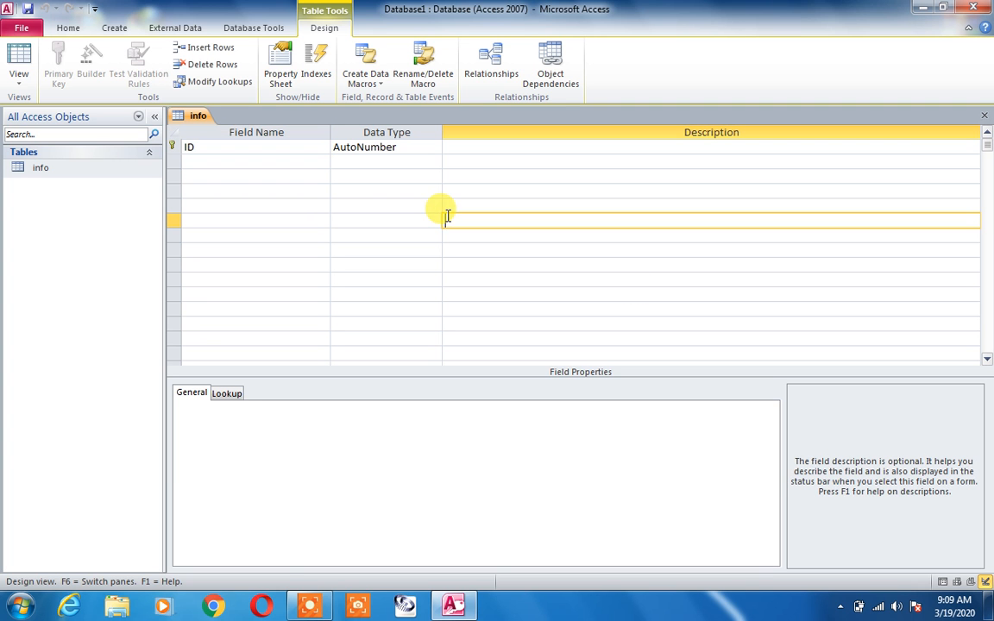
click(308, 606)
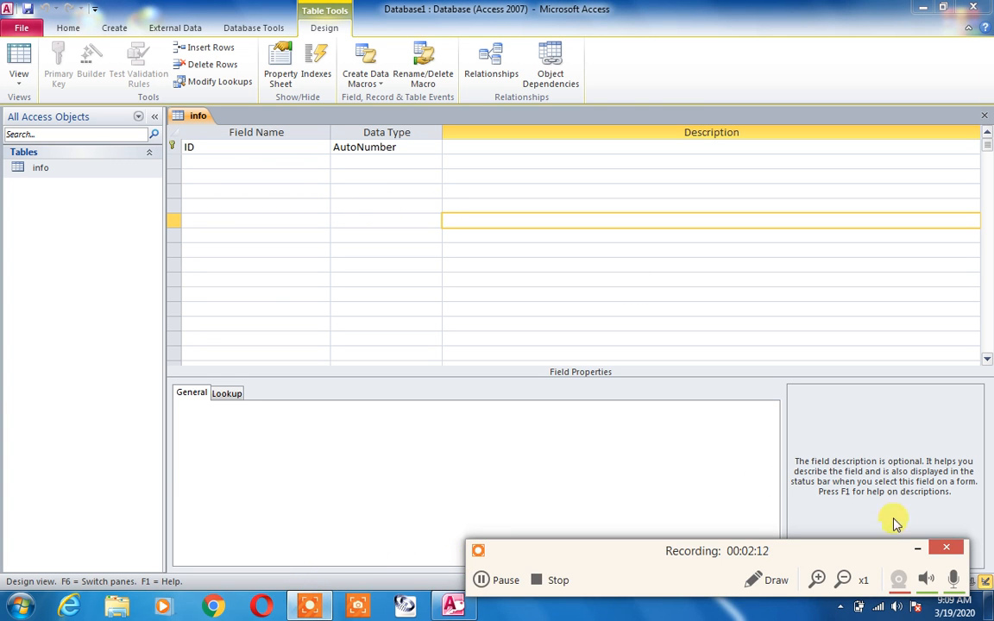
click(915, 550)
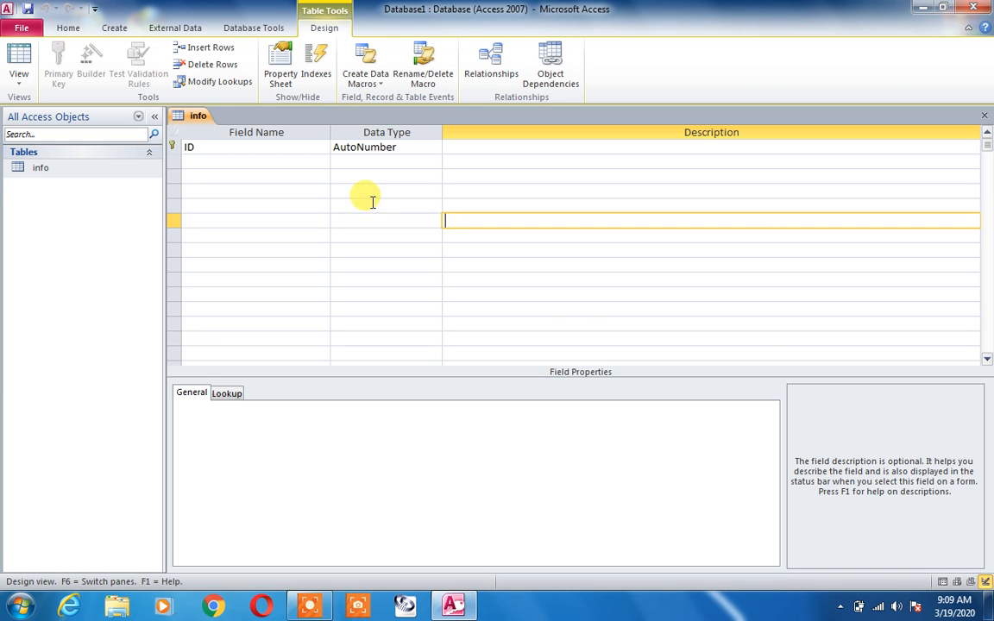
click(256, 147)
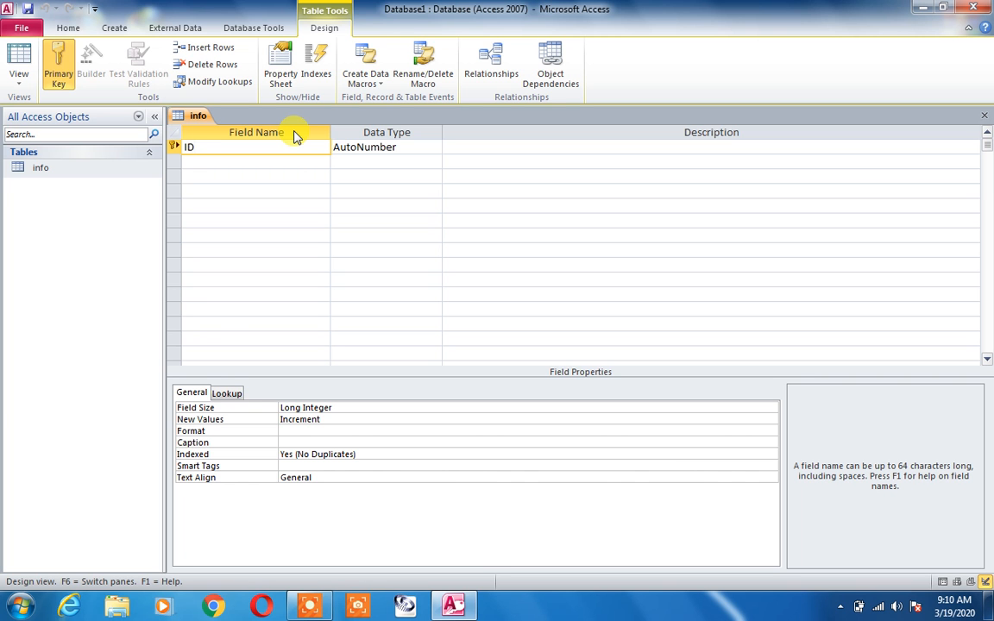
View the info table in Datasheet View and return it to Design View
click(39, 169)
right_click(39, 170)
click(71, 184)
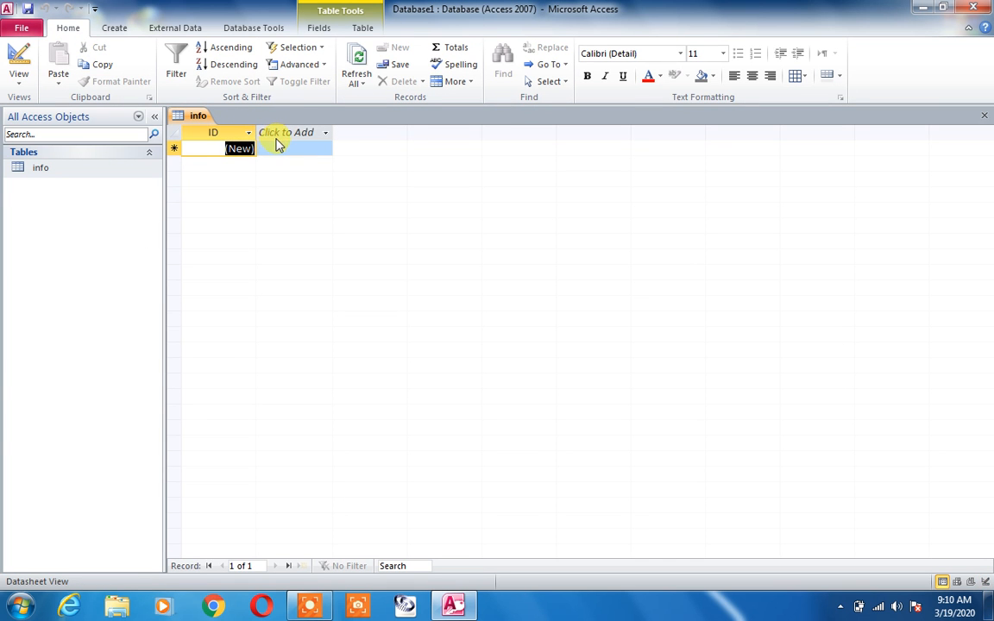
right_click(47, 168)
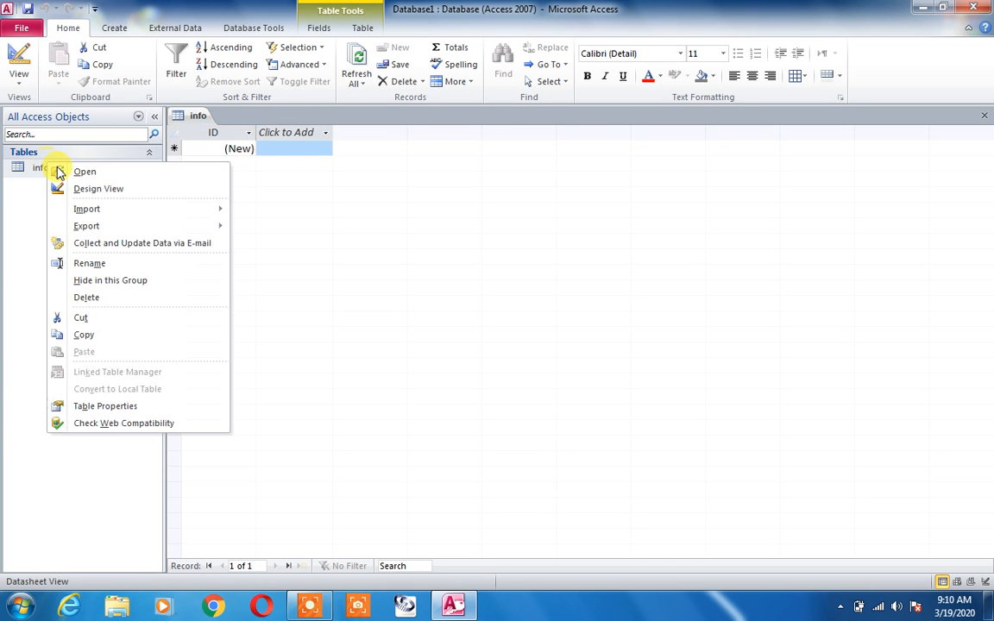
click(129, 188)
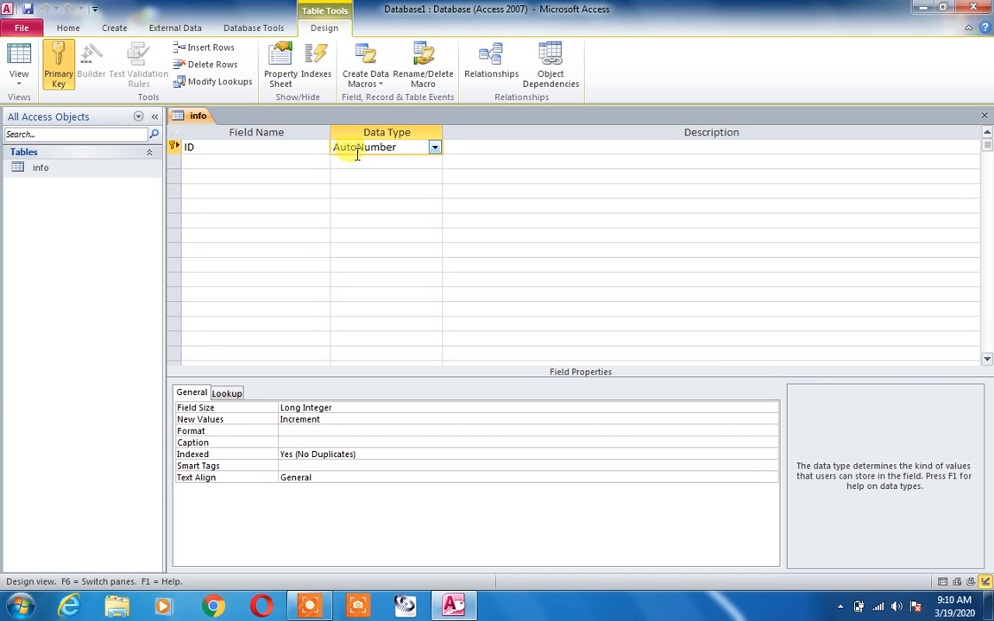
Examine the list of data types available for the ID field
click(313, 146)
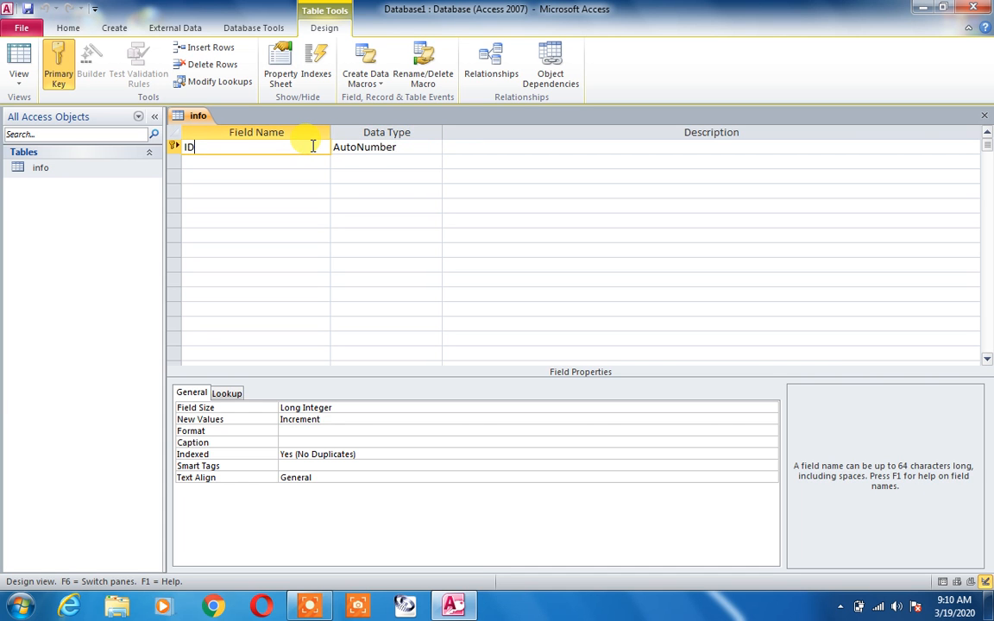
click(359, 148)
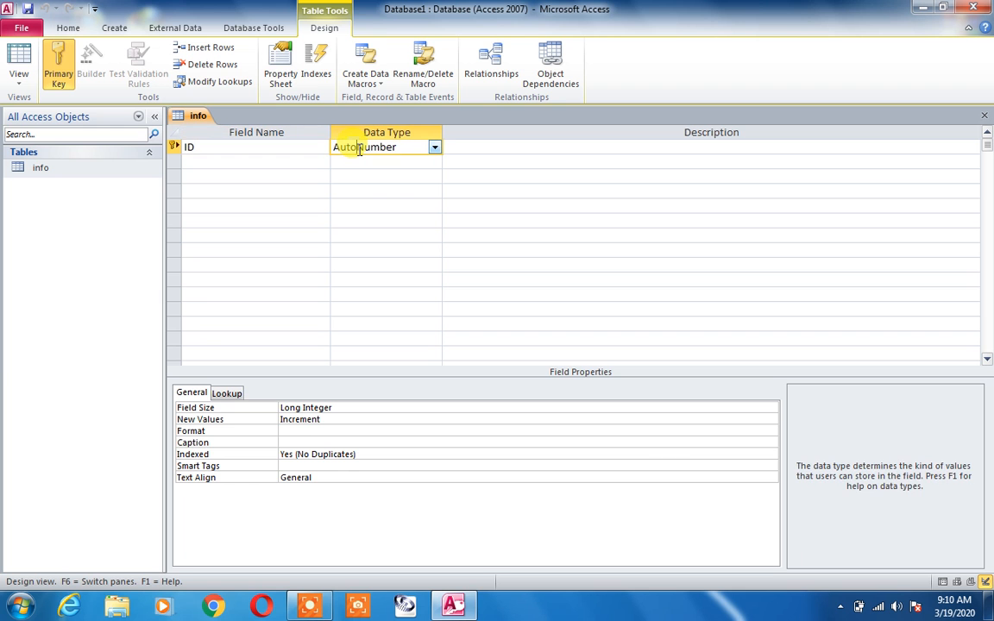
click(435, 148)
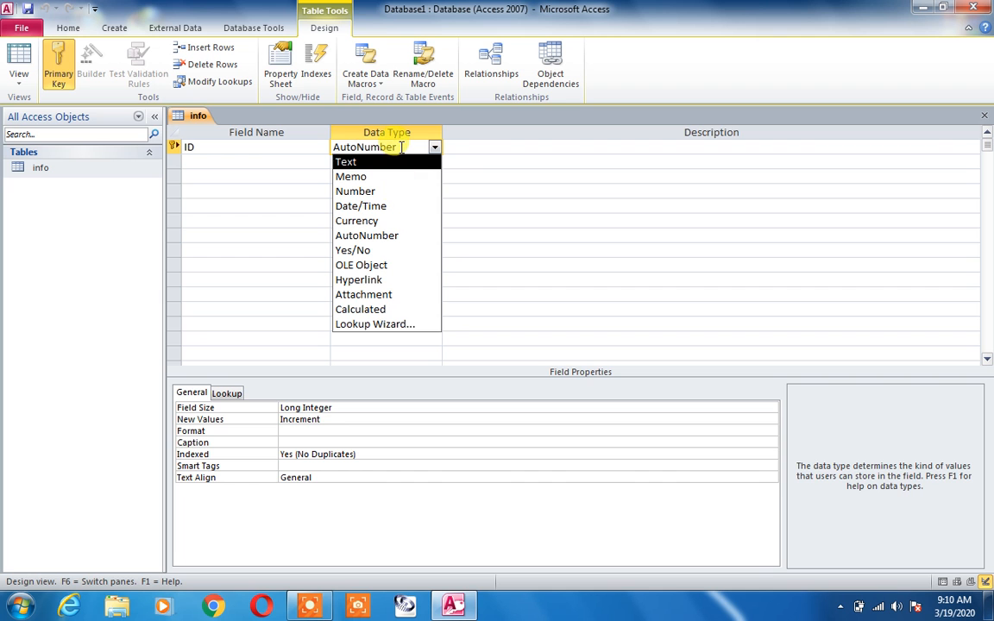
click(470, 159)
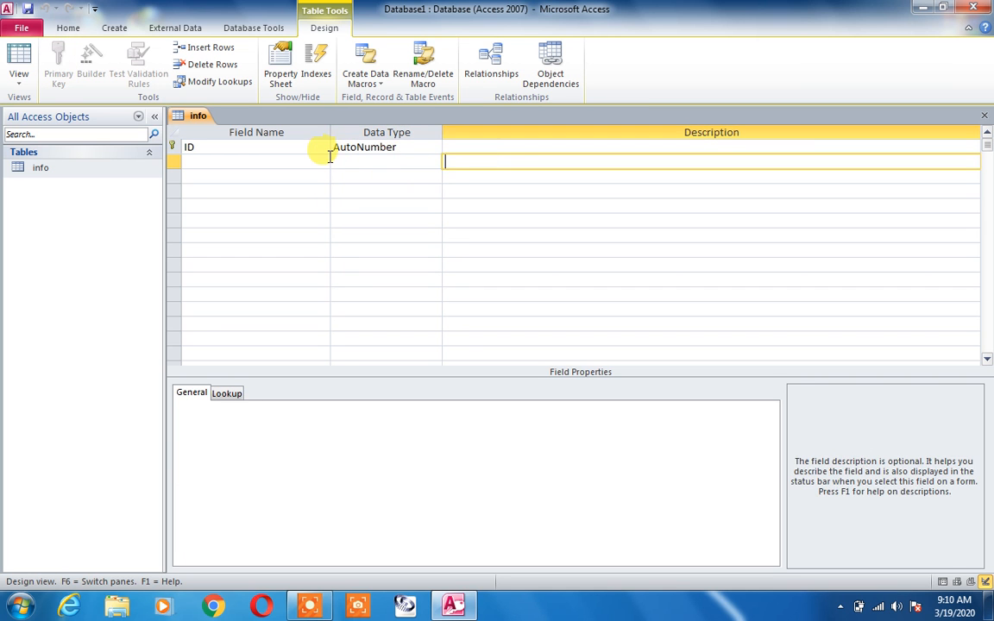
Add a field named student name with the Text data type below the ID field
click(313, 161)
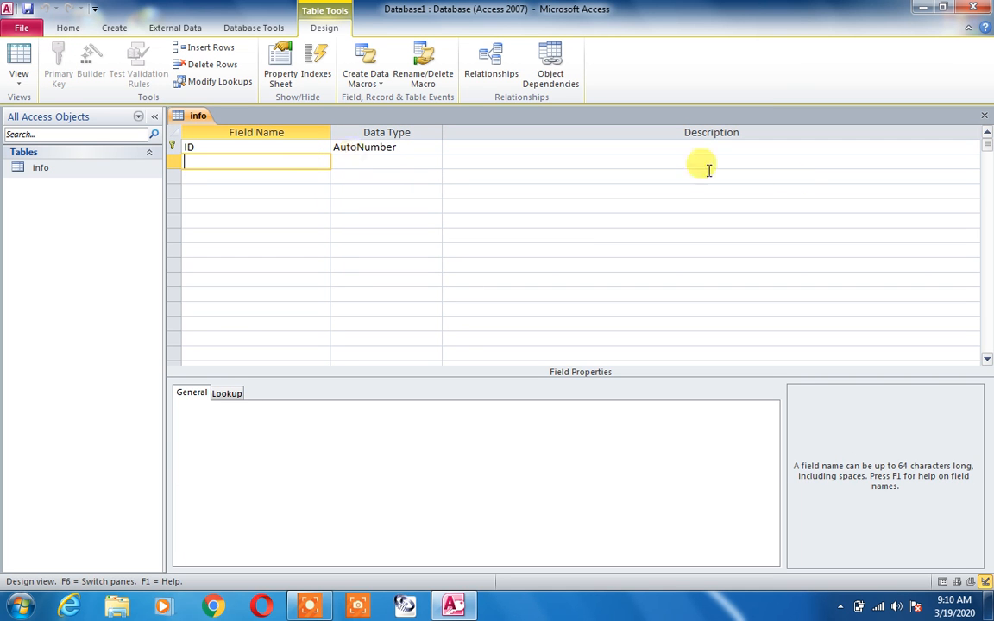
text(student name)
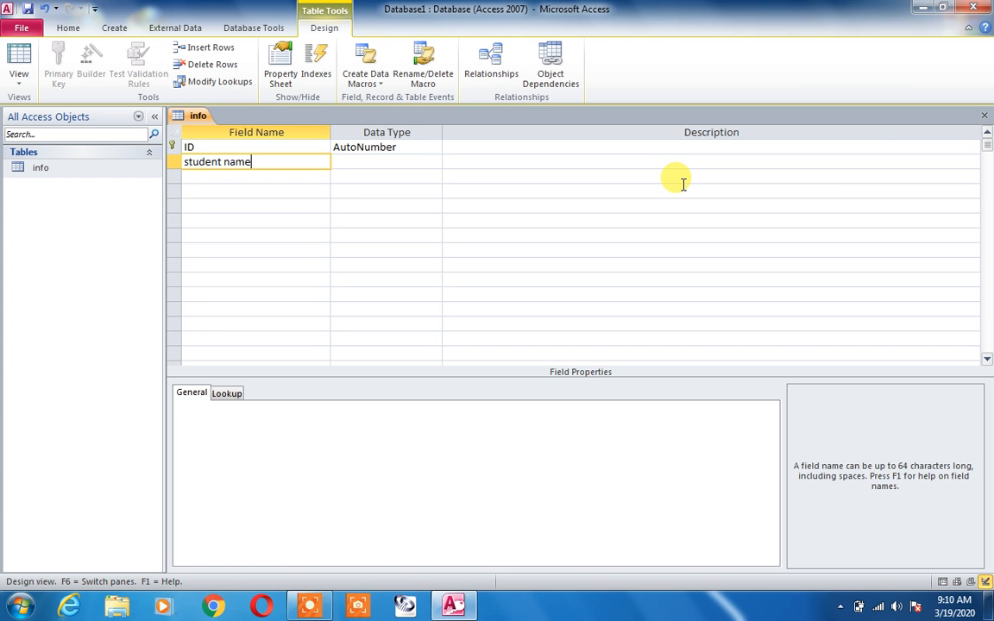
key(Tab)
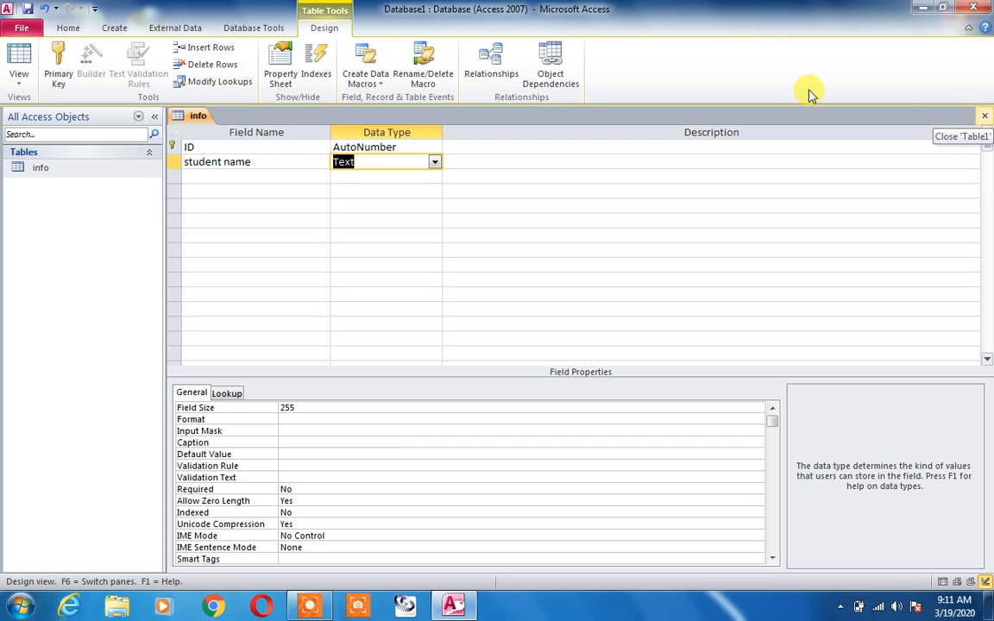
Close the info table and save the changes to its design
click(20, 86)
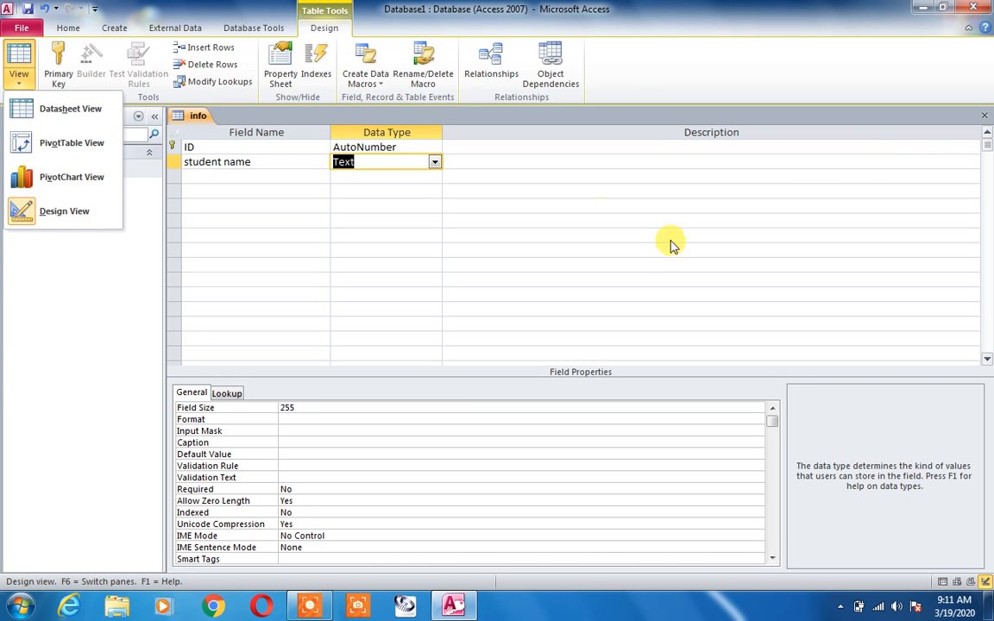
click(984, 116)
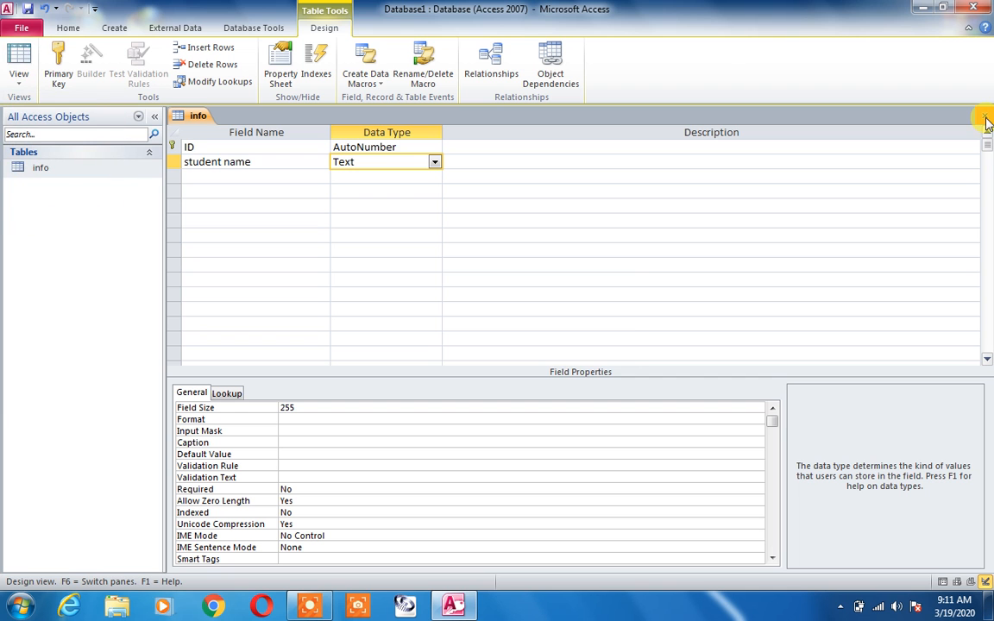
click(984, 116)
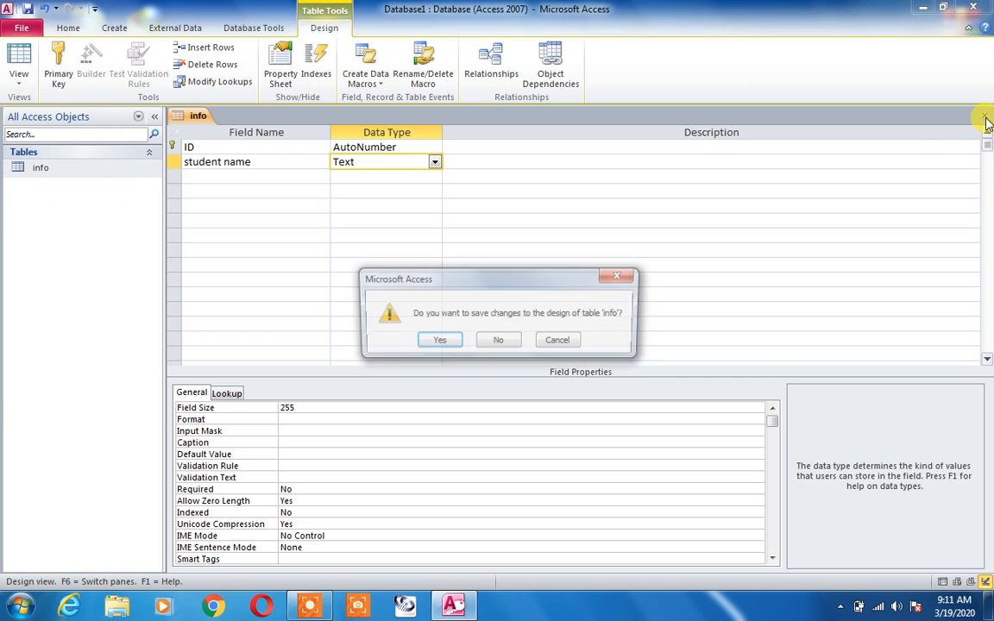
click(438, 343)
Reopen the info table in Datasheet View and widen the student name column to fit its full heading
click(99, 175)
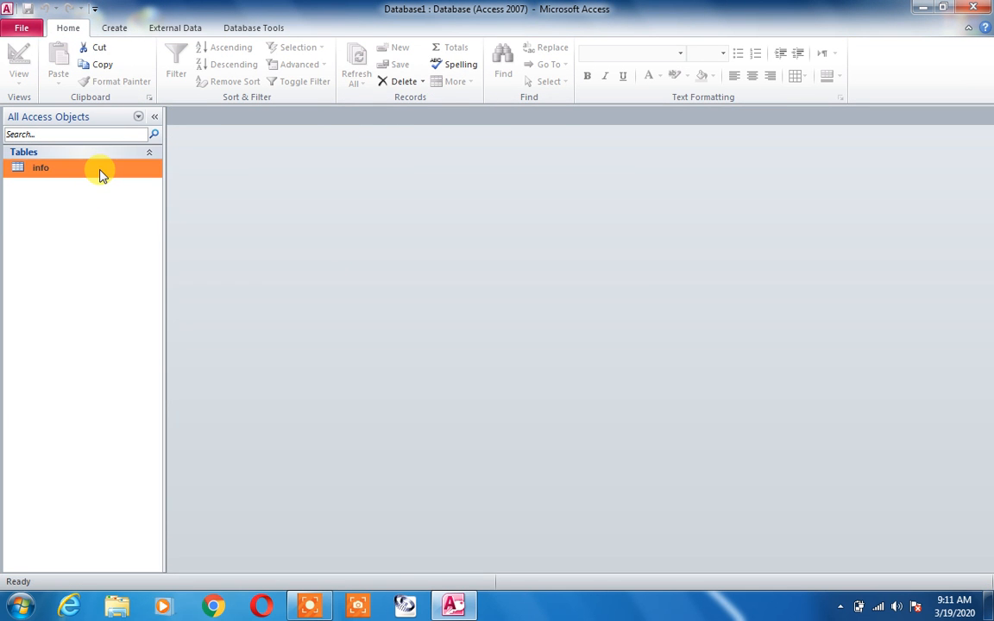
double_click(99, 173)
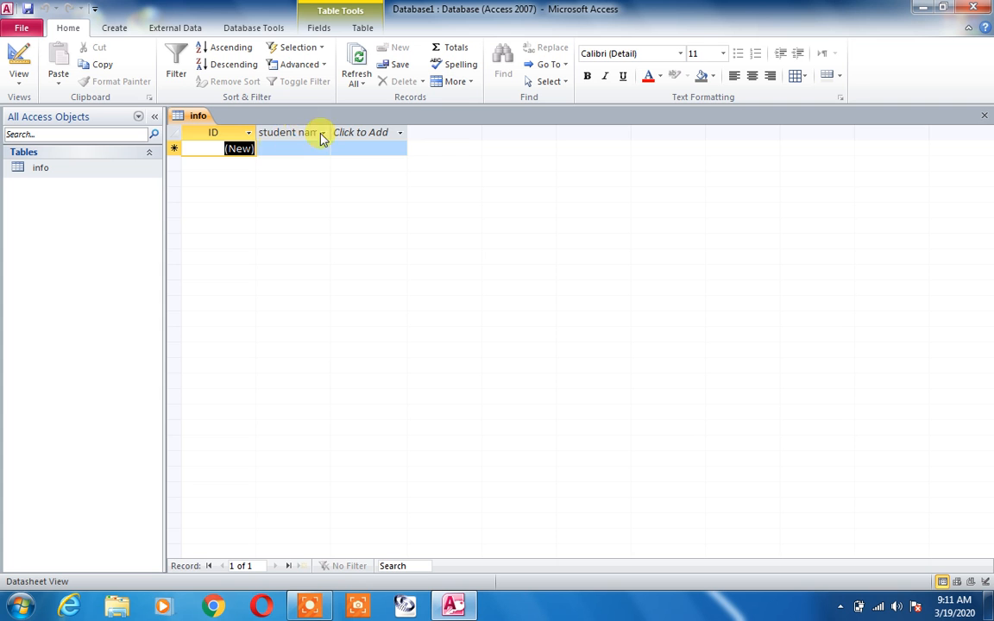
drag(329, 132, 393, 145)
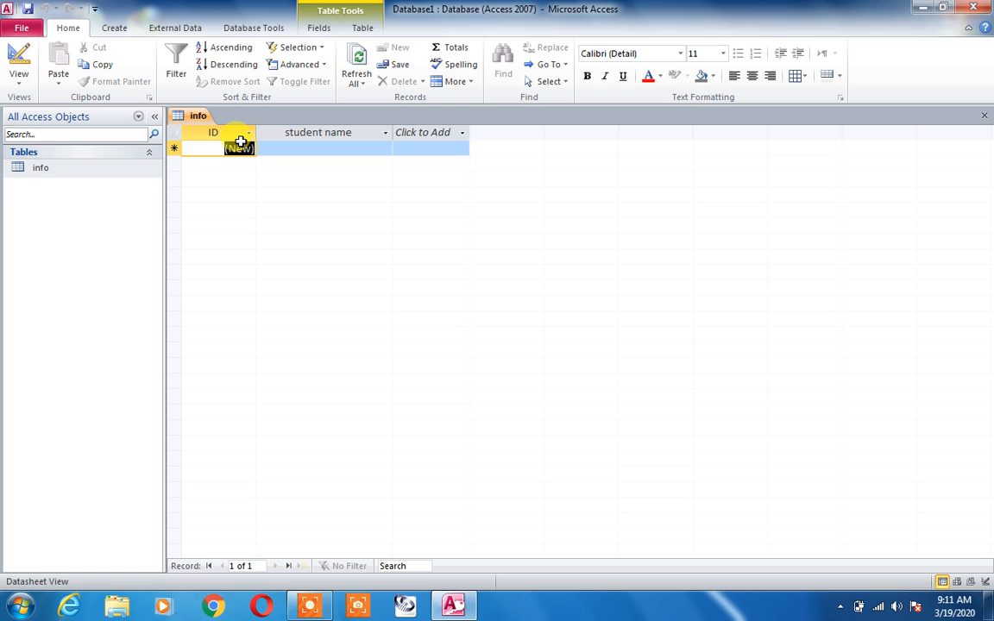
Add two records to the info table by entering a student's first name in each record's student name field
key(1)
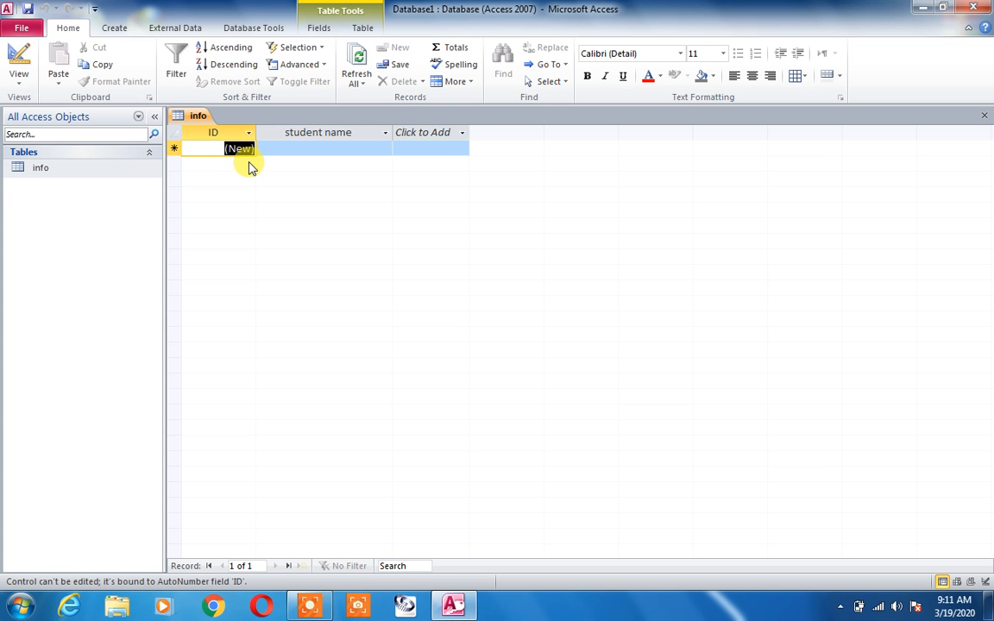
click(281, 146)
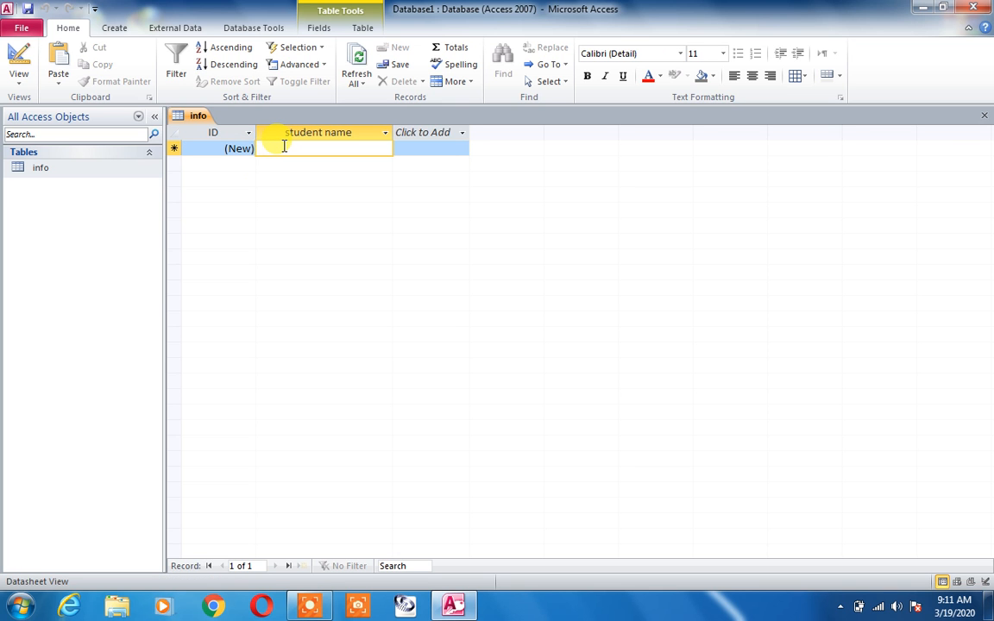
text(Ali)
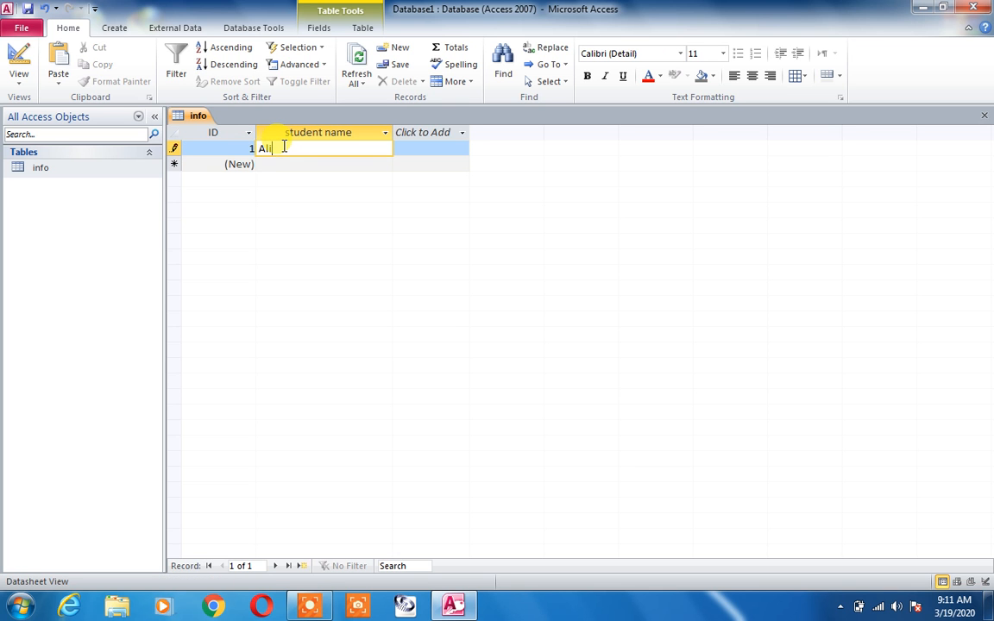
click(284, 164)
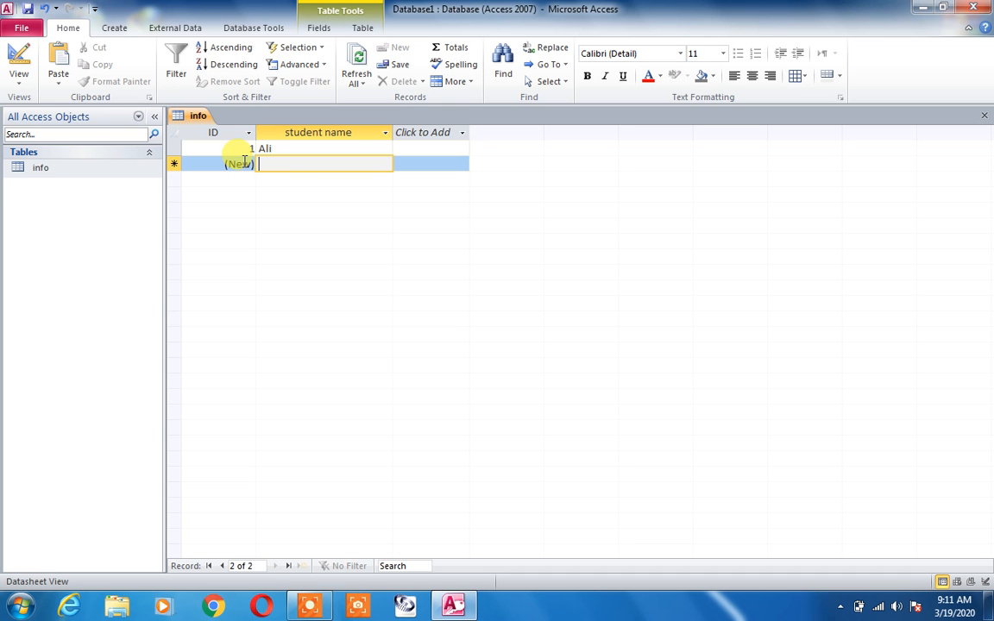
text(Asif)
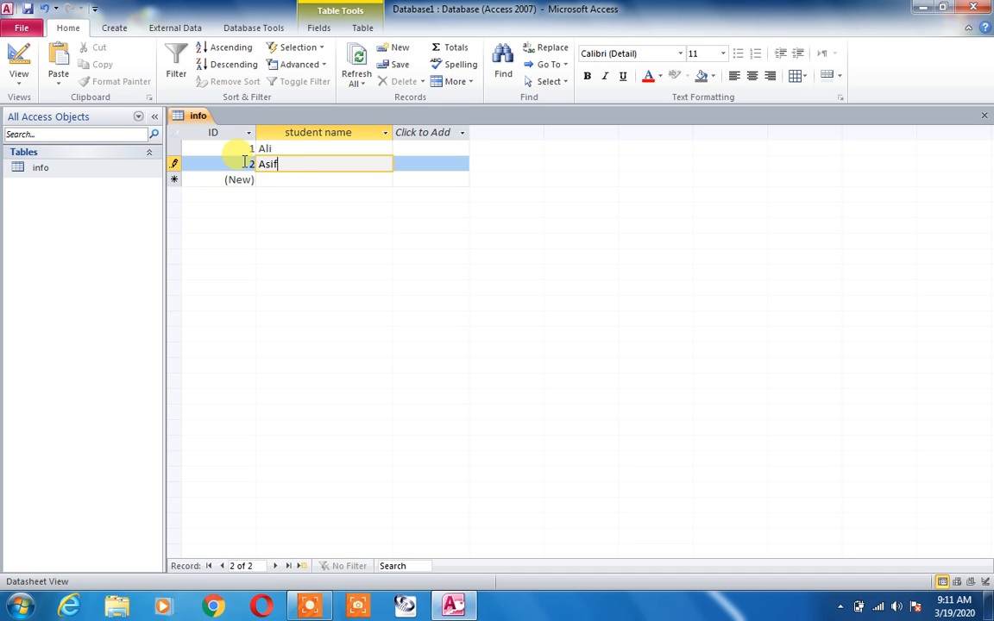
Add a third and a fourth record to the info table by entering a student's first name in each student name field
click(268, 180)
text(Saba)
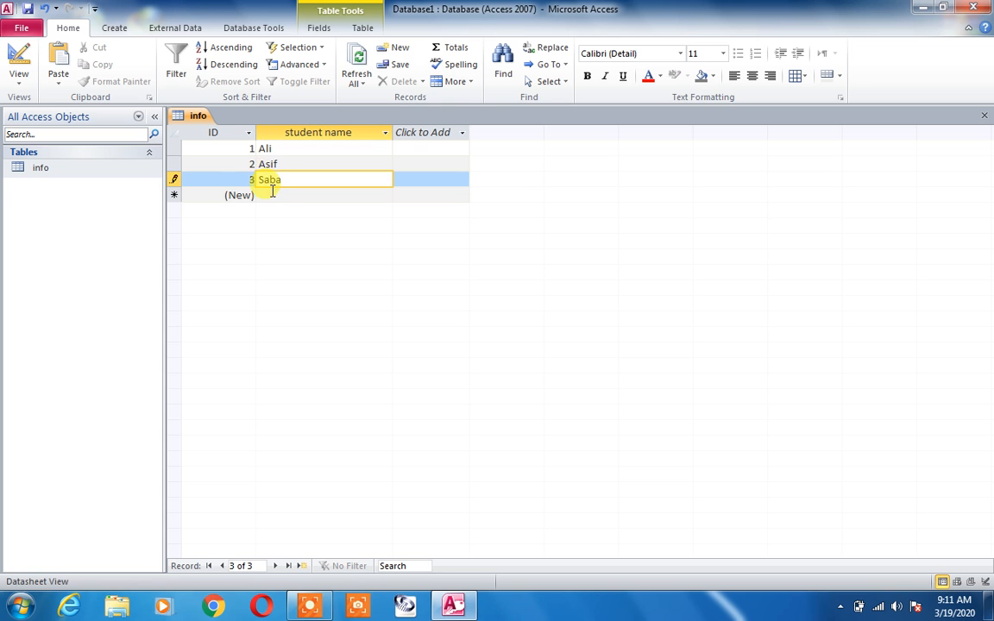
click(272, 192)
text(S)
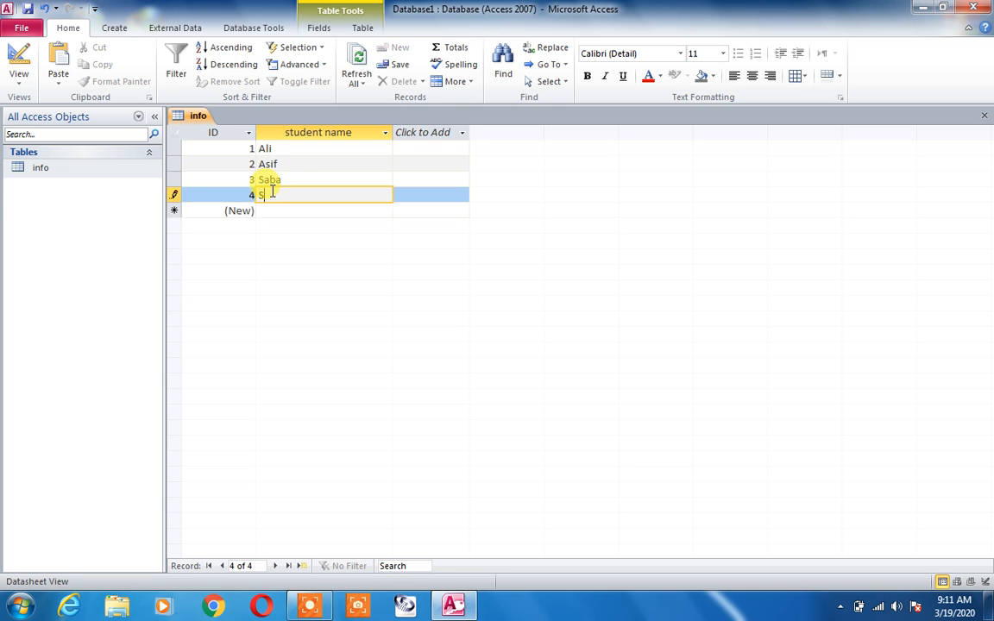
text(obia)
click(273, 214)
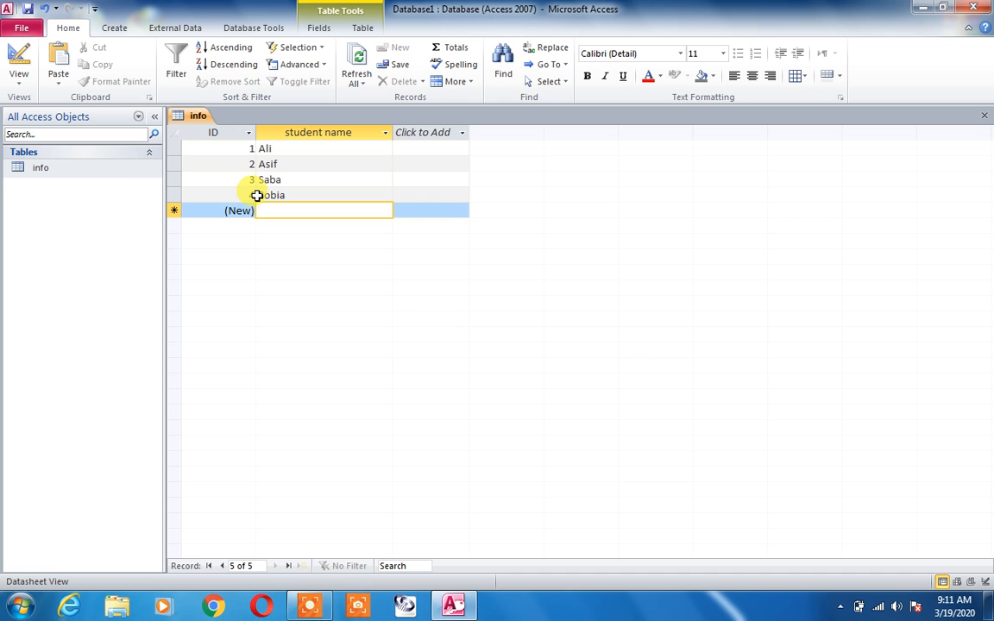
In the info table's Design View, add a field named Roll no with the AutoNumber data type below student name
click(57, 178)
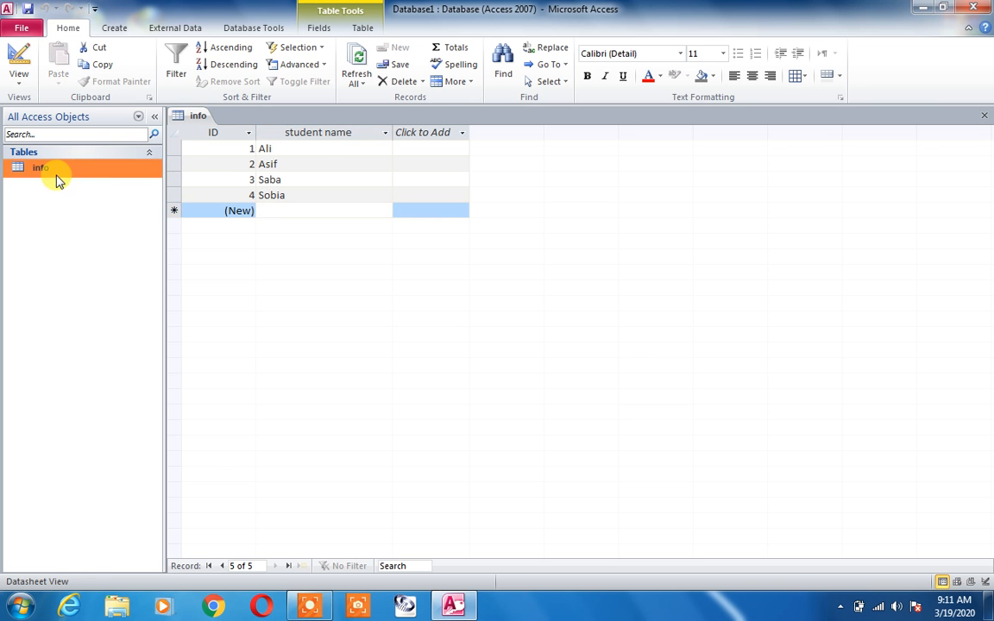
right_click(57, 179)
click(73, 202)
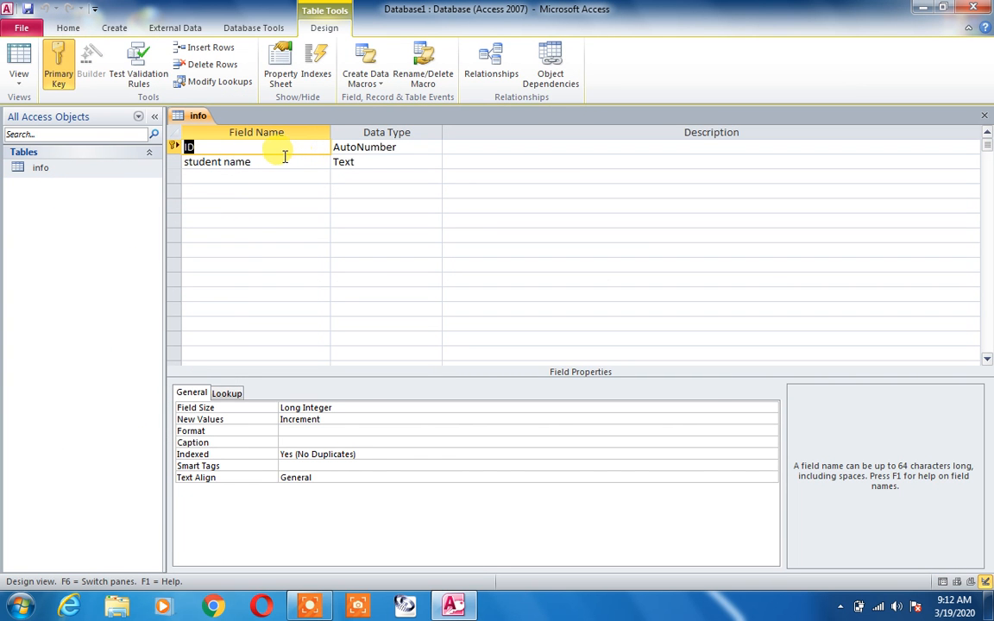
click(369, 147)
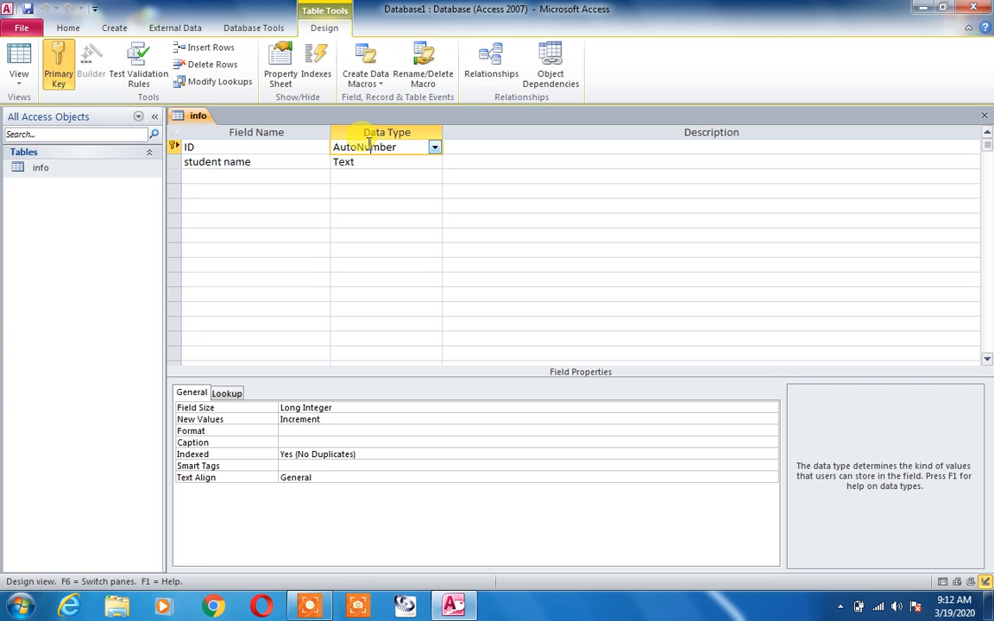
click(326, 176)
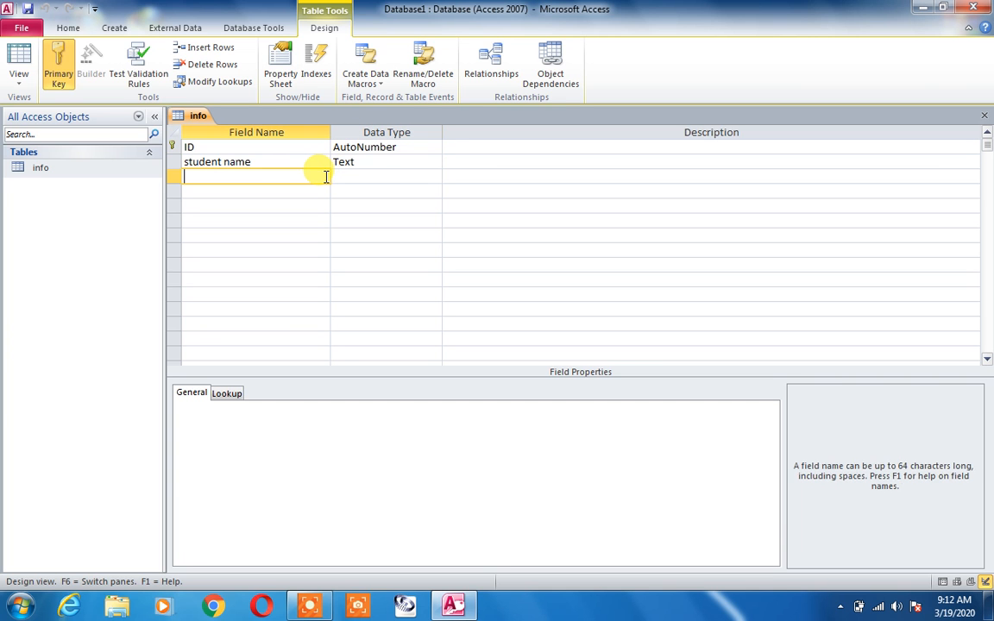
text(Roll no)
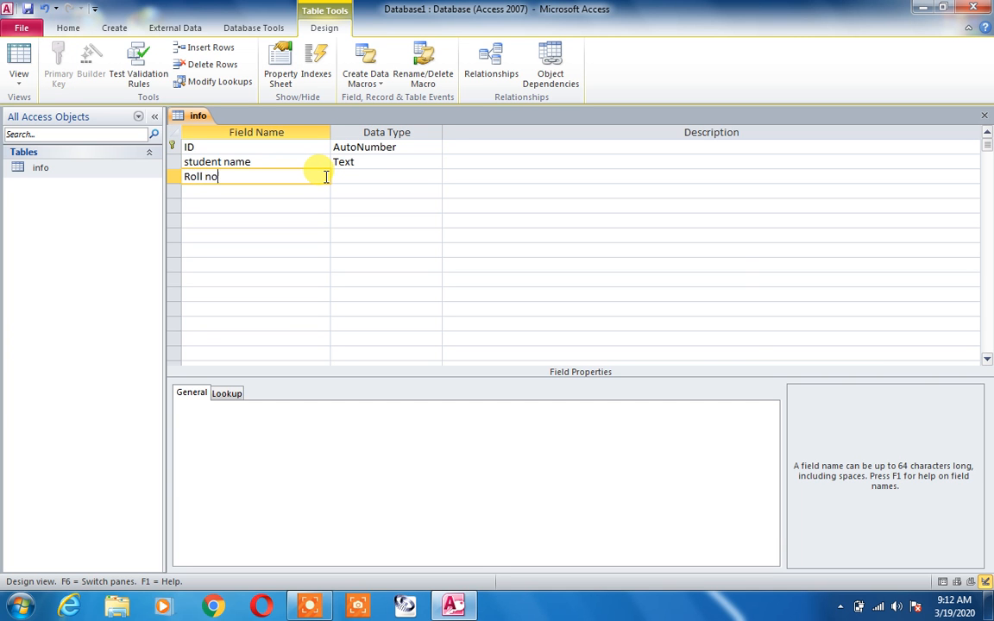
key(Tab)
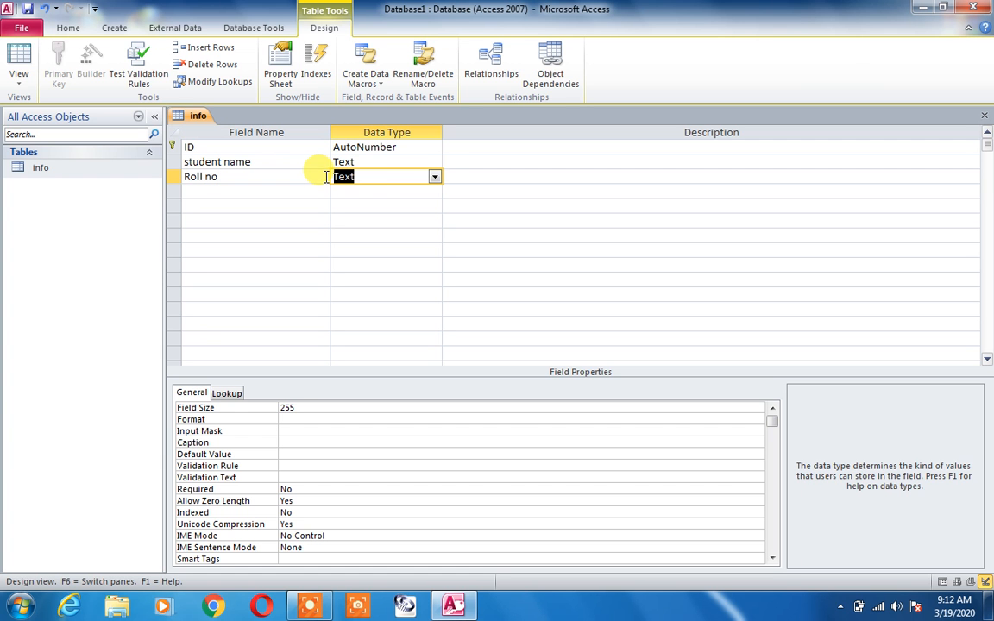
click(435, 177)
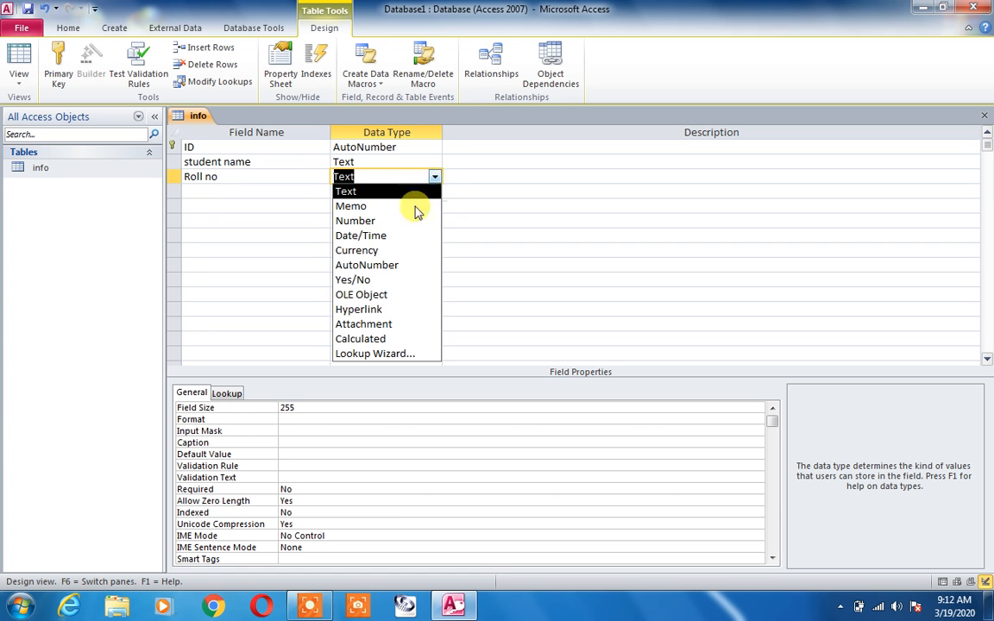
click(400, 264)
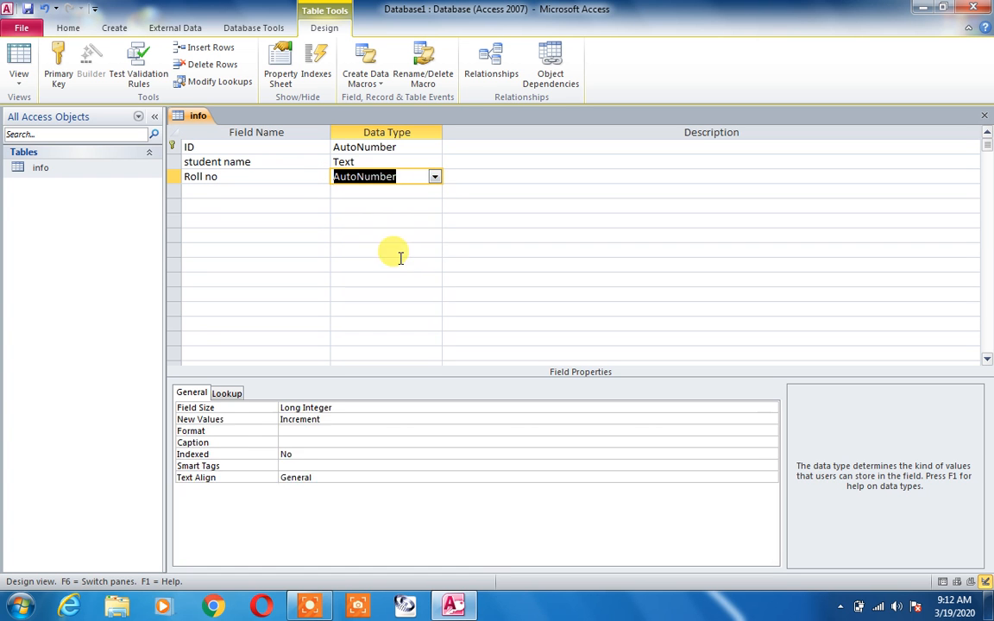
Try to close the info table and save its design with Roll no as a second AutoNumber field
click(984, 115)
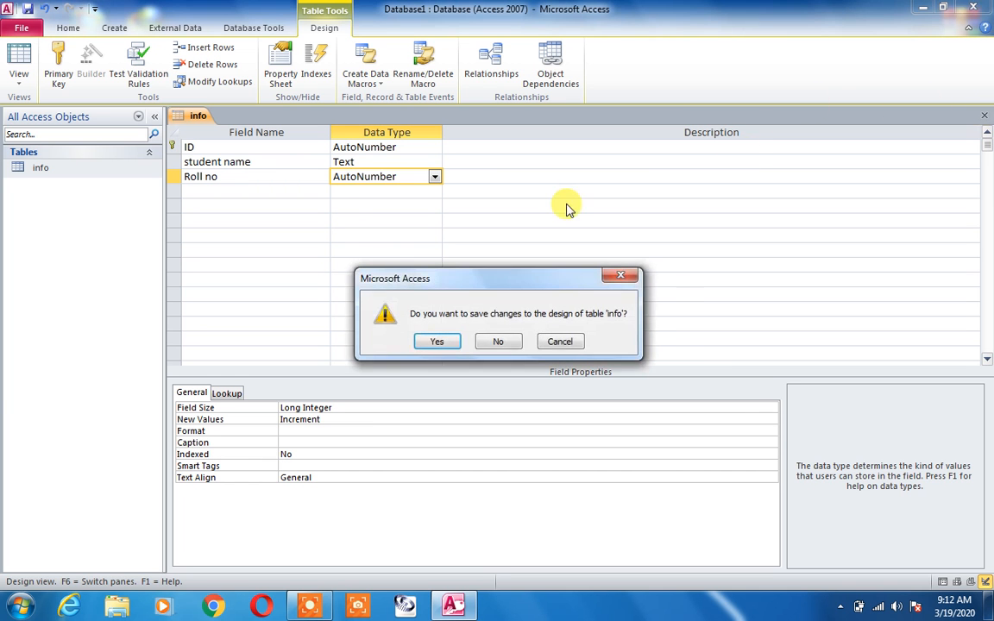
click(443, 345)
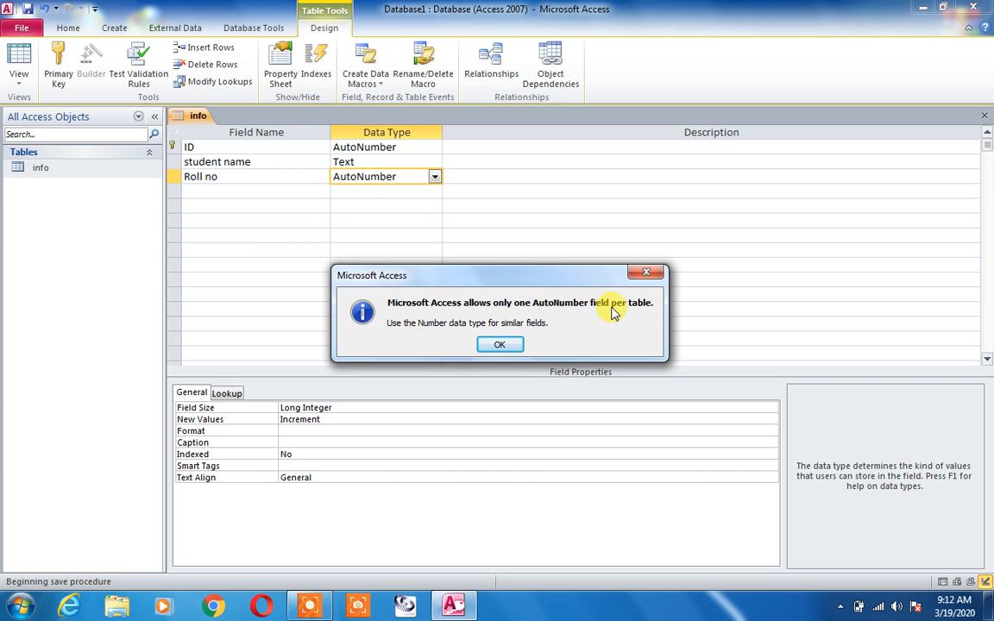
click(509, 344)
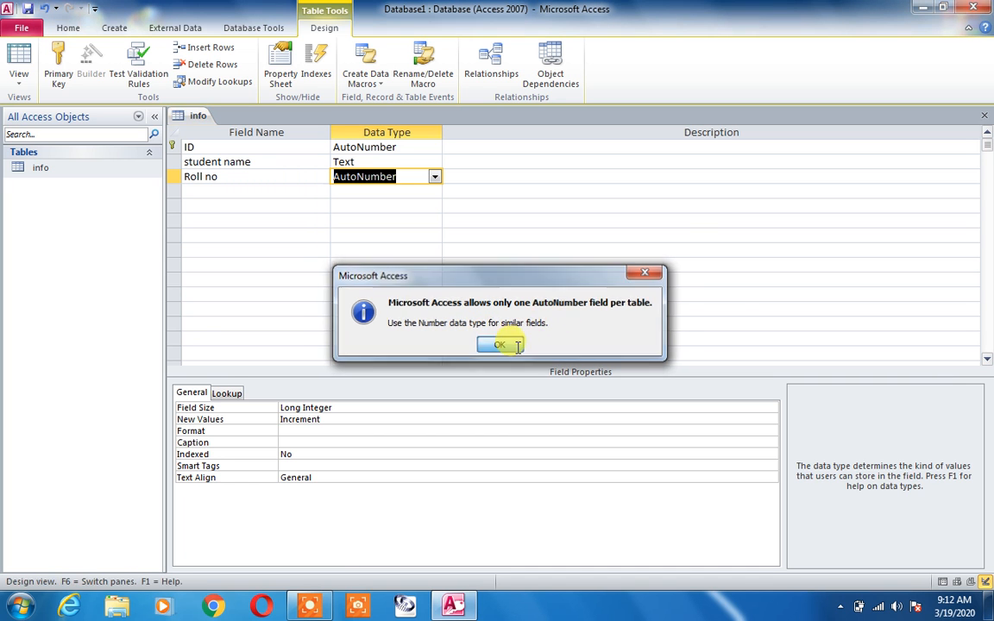
Delete the Roll no field from the info table's design
click(399, 191)
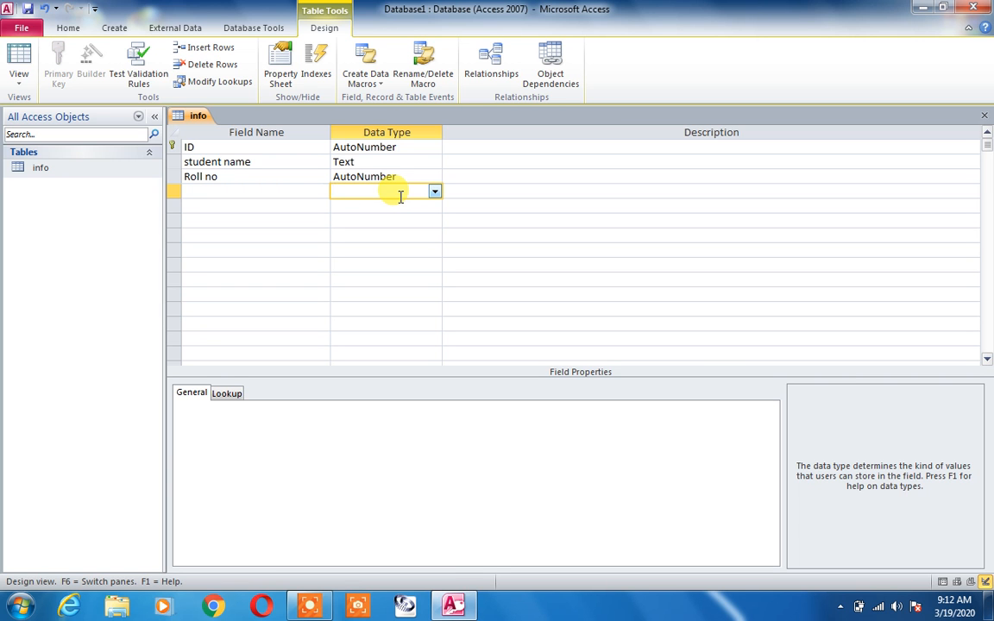
click(427, 177)
click(434, 178)
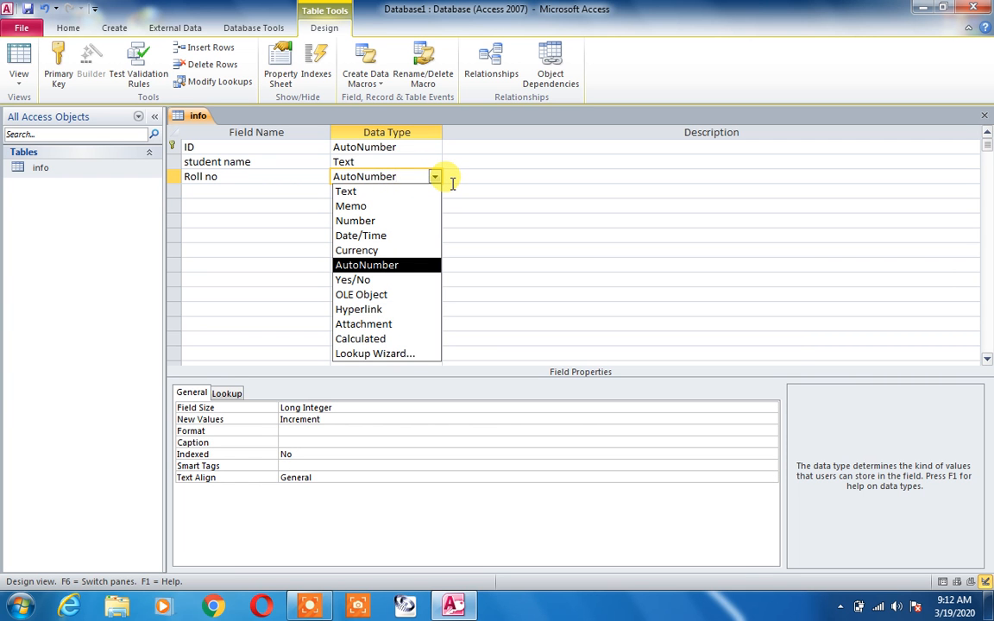
click(453, 183)
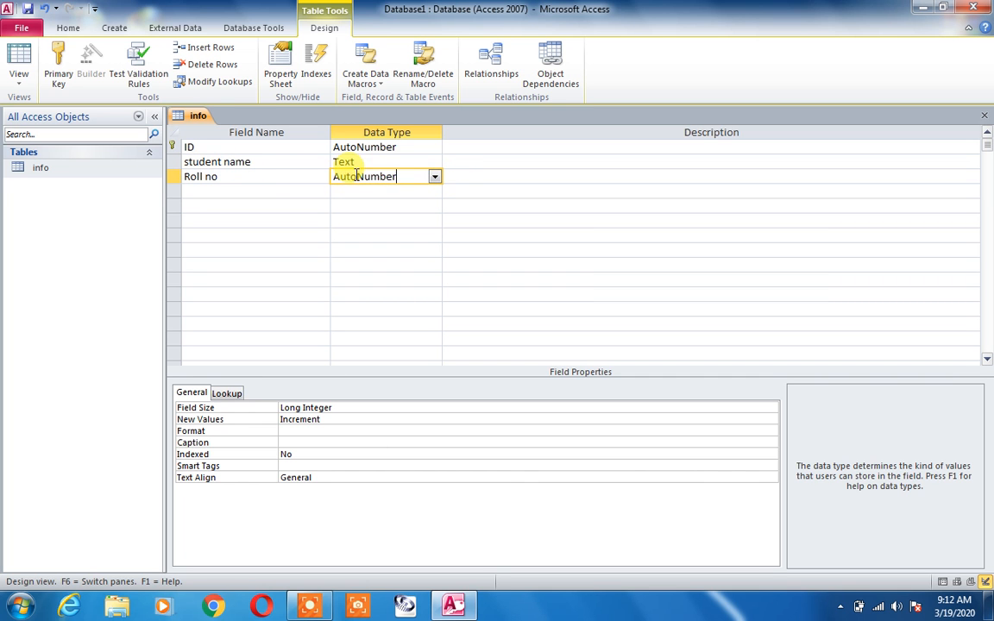
click(172, 181)
right_click(172, 181)
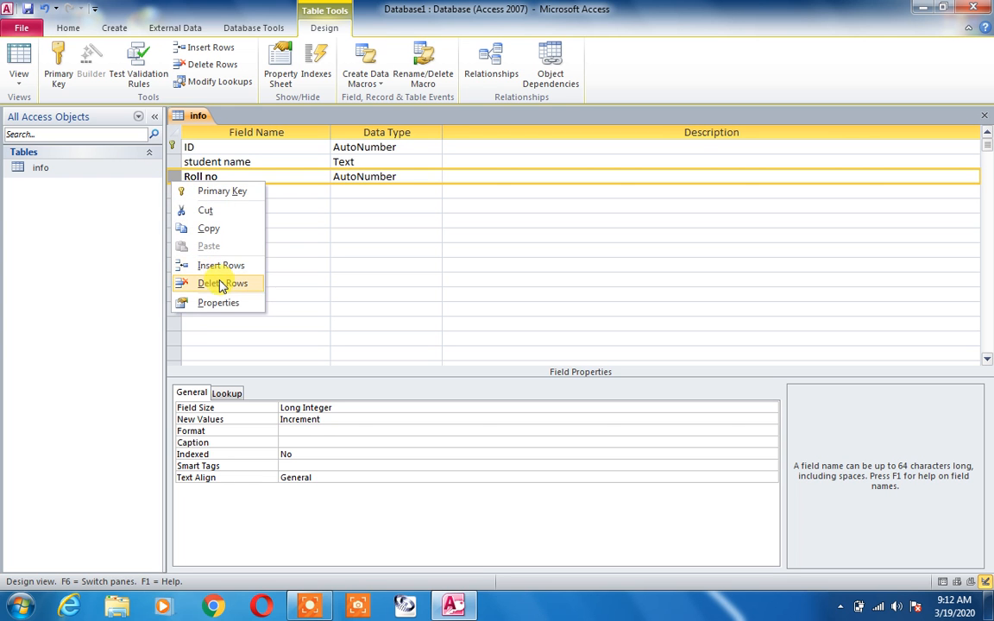
click(200, 283)
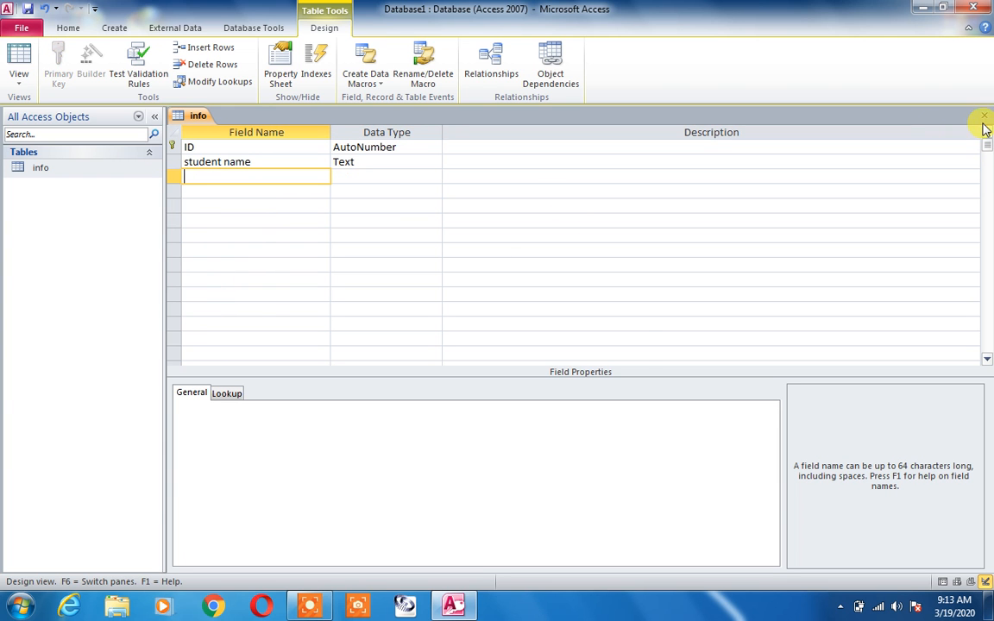
Close the info table with its design changes saved and reopen it in Datasheet View
click(983, 116)
click(436, 341)
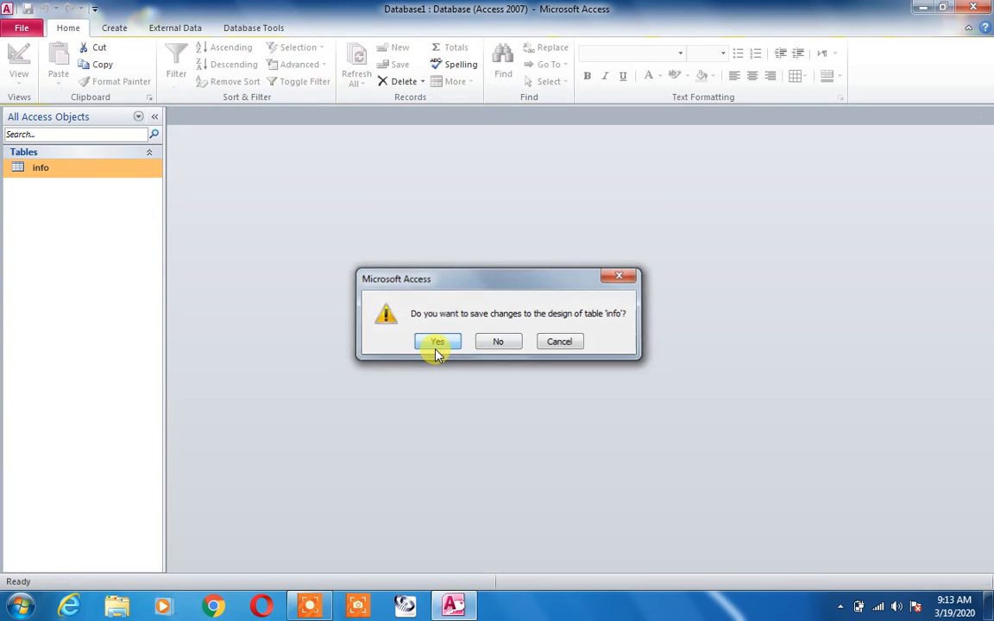
click(105, 172)
double_click(105, 176)
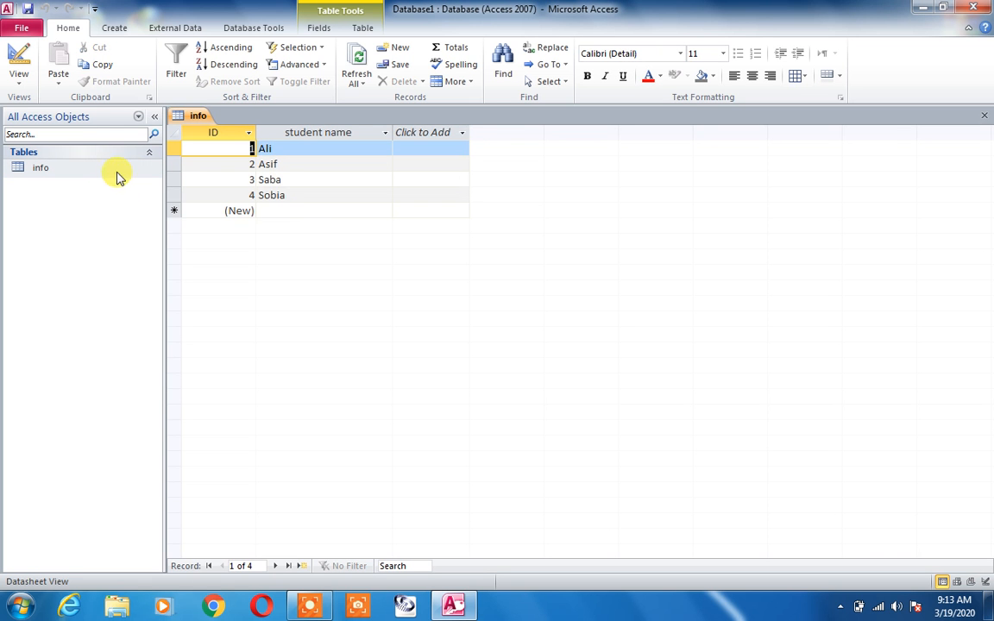